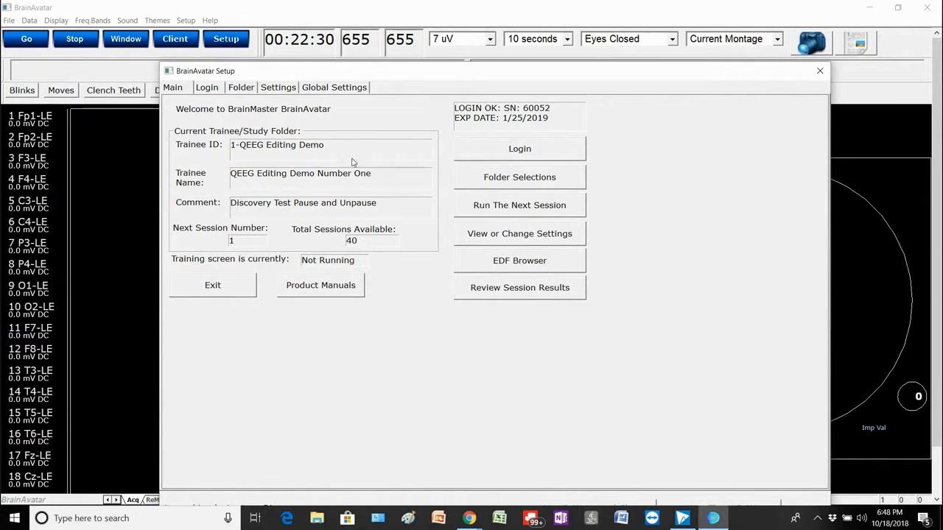
- Select the 1-QEEG Editing Demo study folder and run it as the current study
left_click(480, 176)
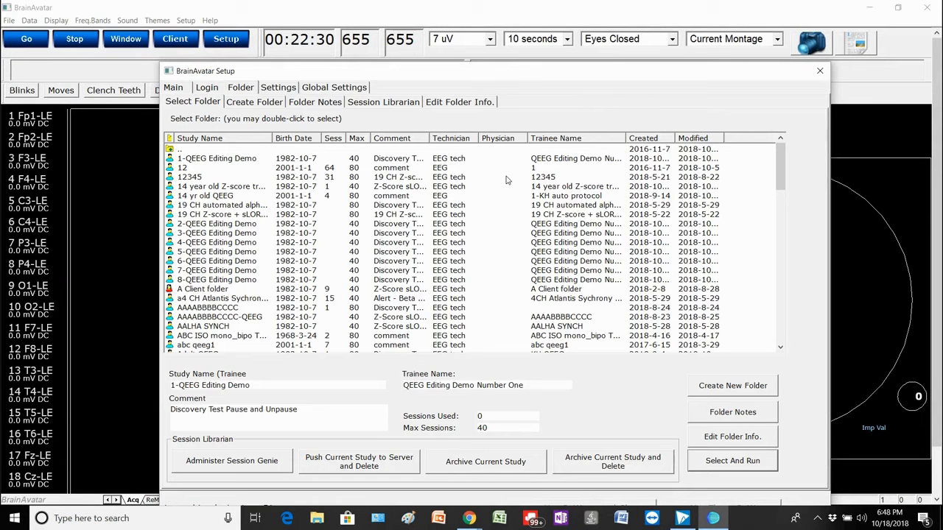
left_click(228, 160)
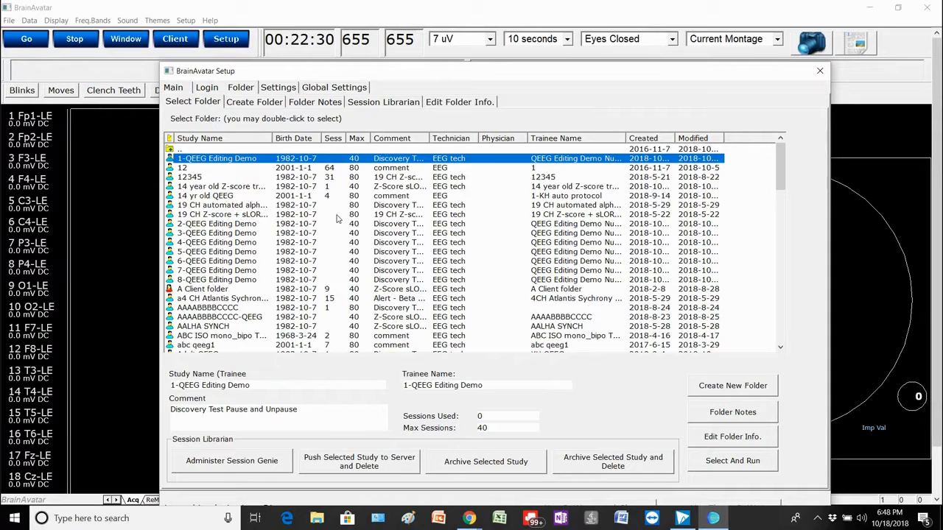
left_click(726, 465)
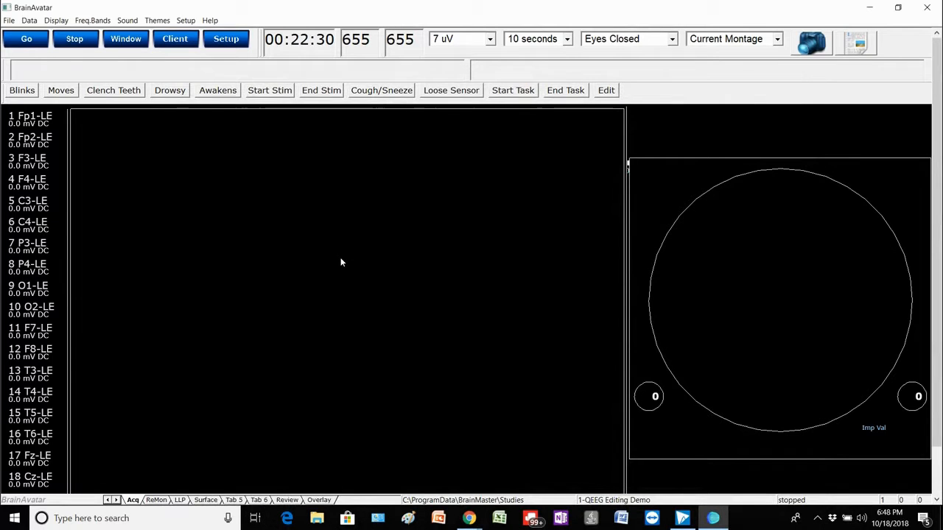
- Import the "1-Jewel Report and QEEGPro Review" settings file from the Avatar Clinic settings for Distribution folder
left_click(10, 21)
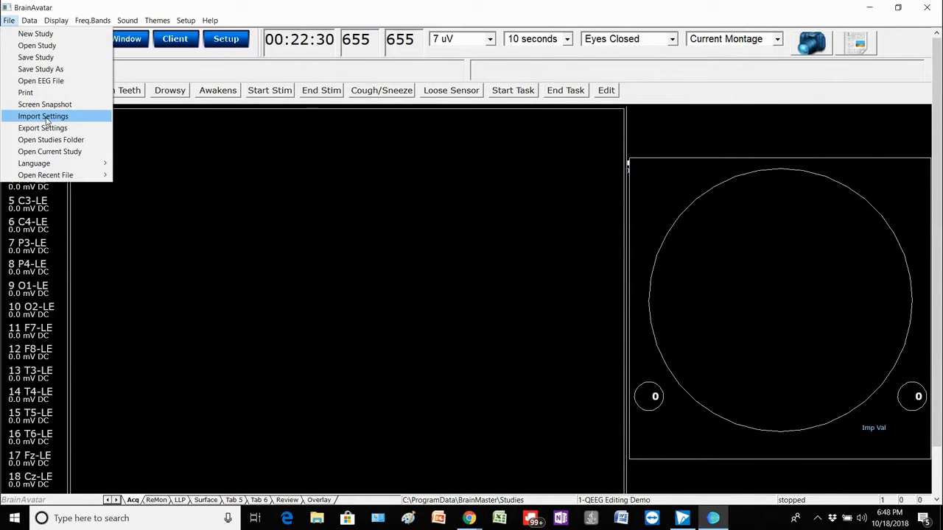
left_click(83, 118)
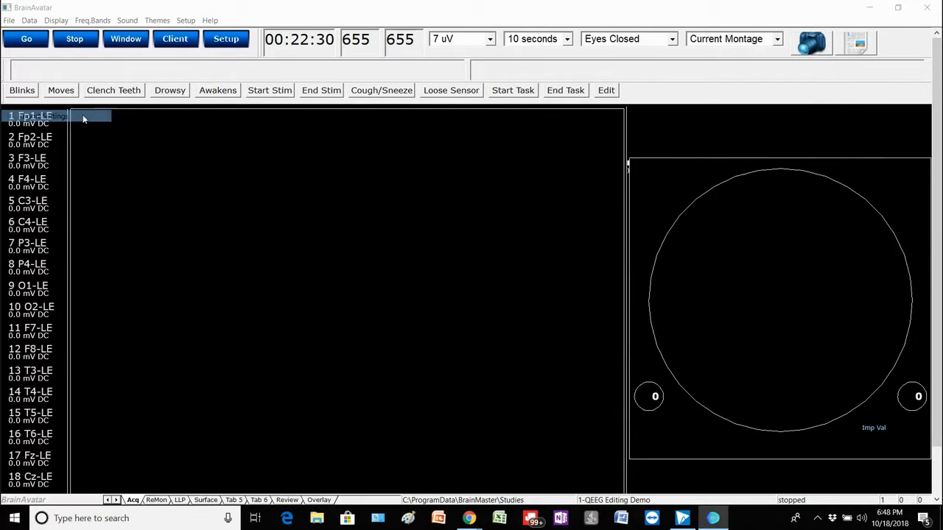
double_click(382, 190)
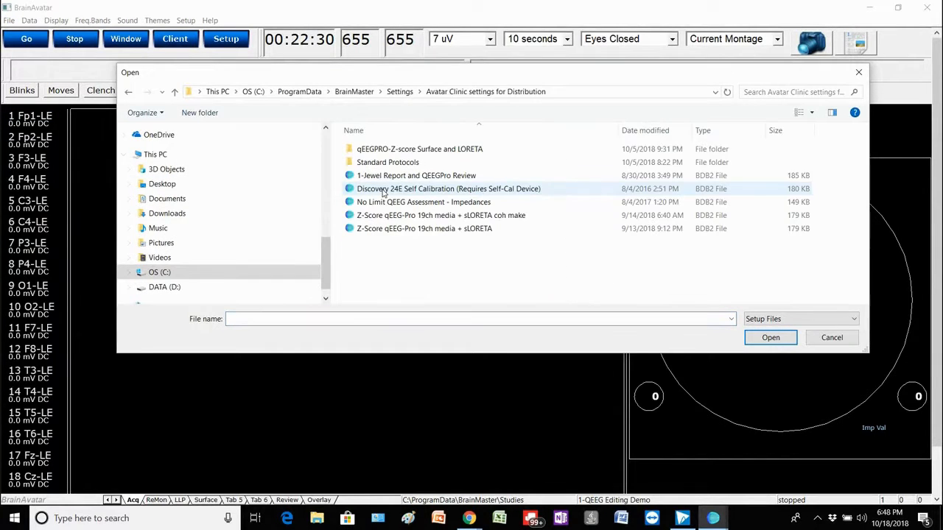
left_click(384, 177)
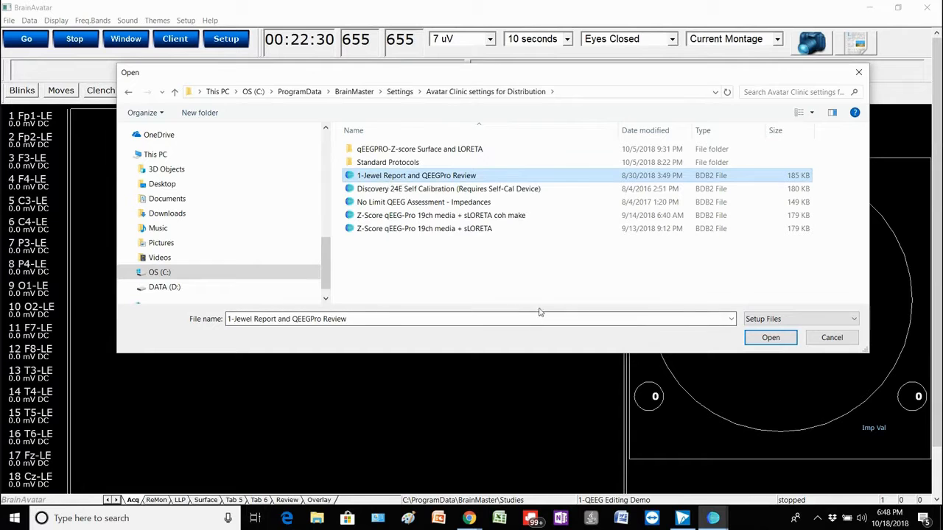
left_click(770, 338)
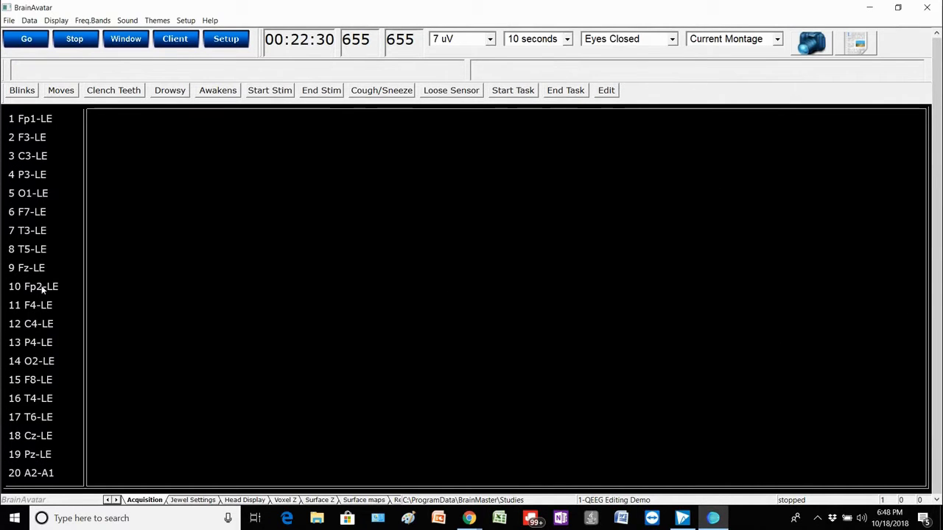
- Open the "Number 1 DEMO" EDF recording from the 1-QEEG Editing Demo study folder
left_click(9, 21)
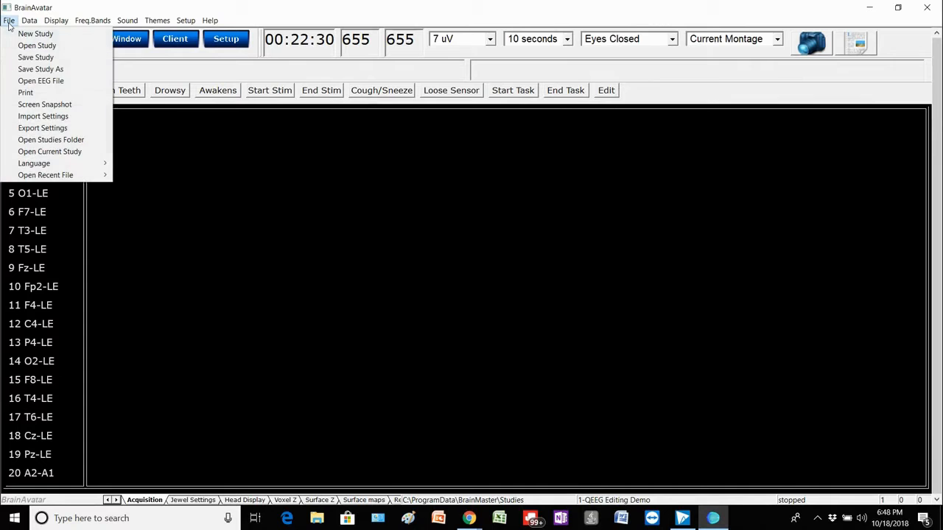
left_click(74, 82)
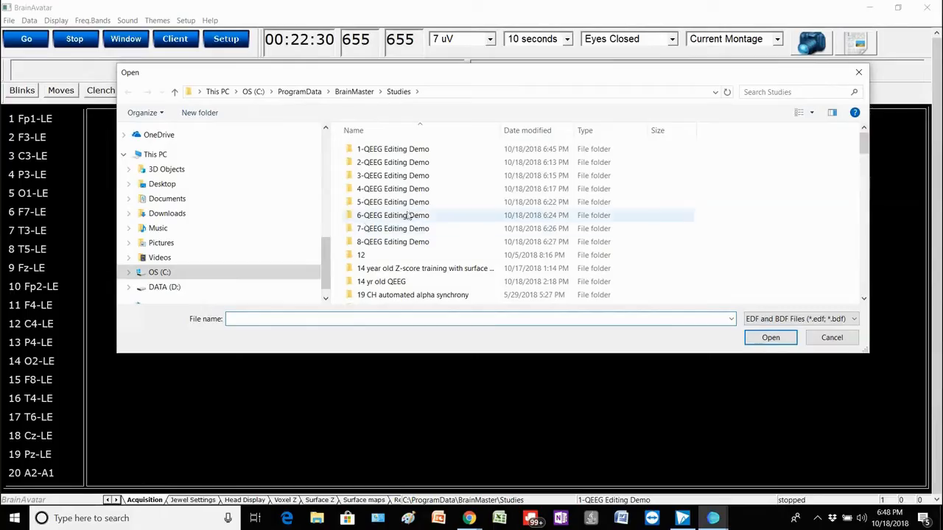
double_click(398, 150)
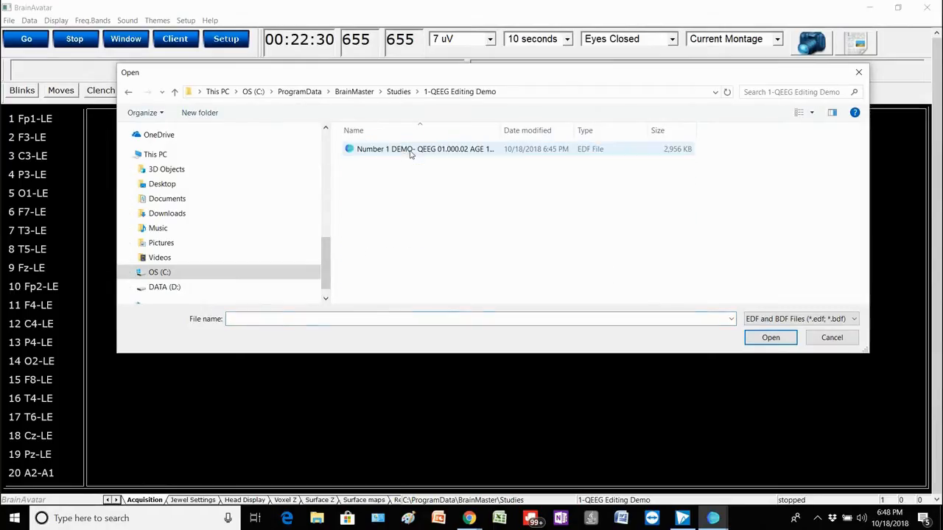
left_click(411, 151)
left_click(771, 338)
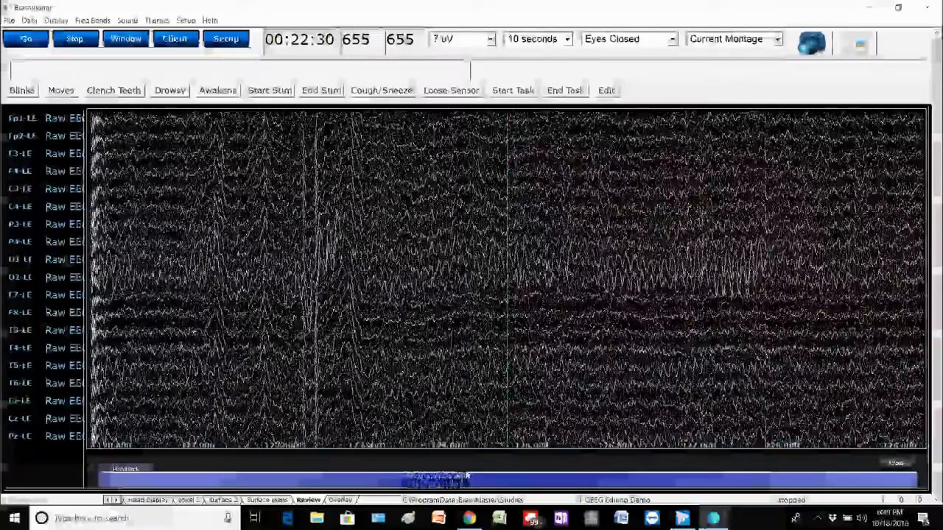
- Return to the start of the recording and mark the EEG segment from about 2.0 to 3.4 seconds as good
left_click_drag(467, 477, 94, 481)
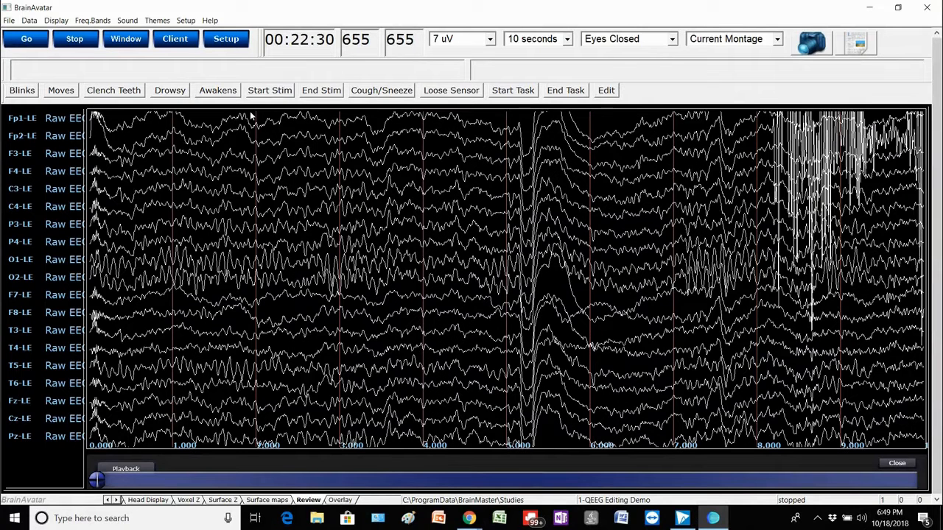
left_click_drag(256, 116, 370, 136)
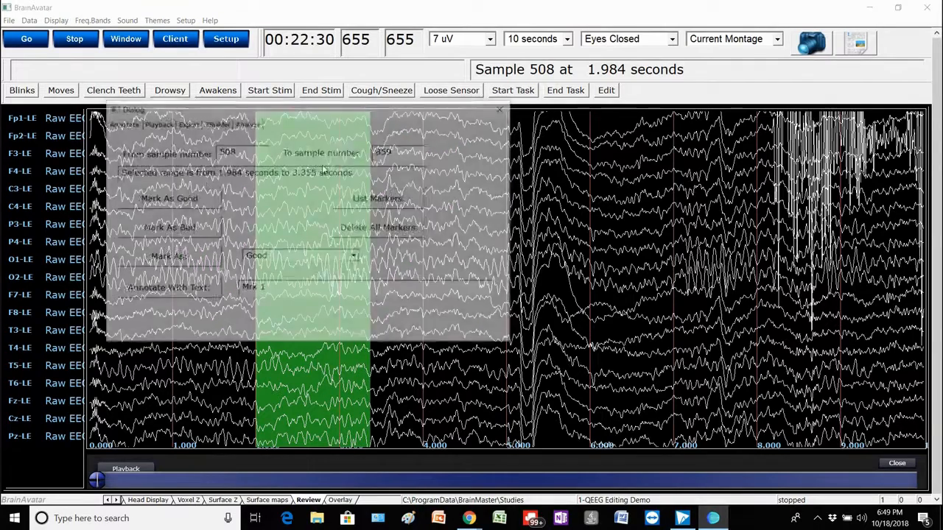
left_click(190, 198)
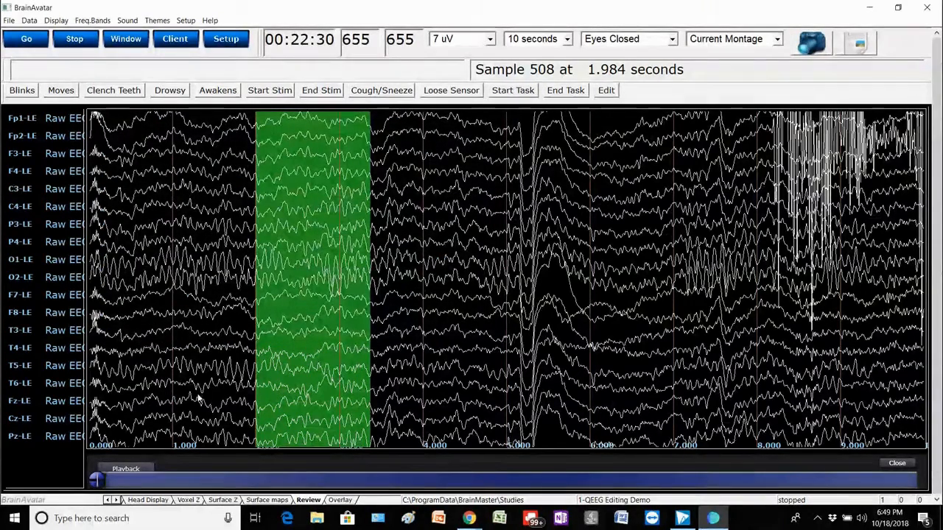
left_click_drag(96, 484, 107, 482)
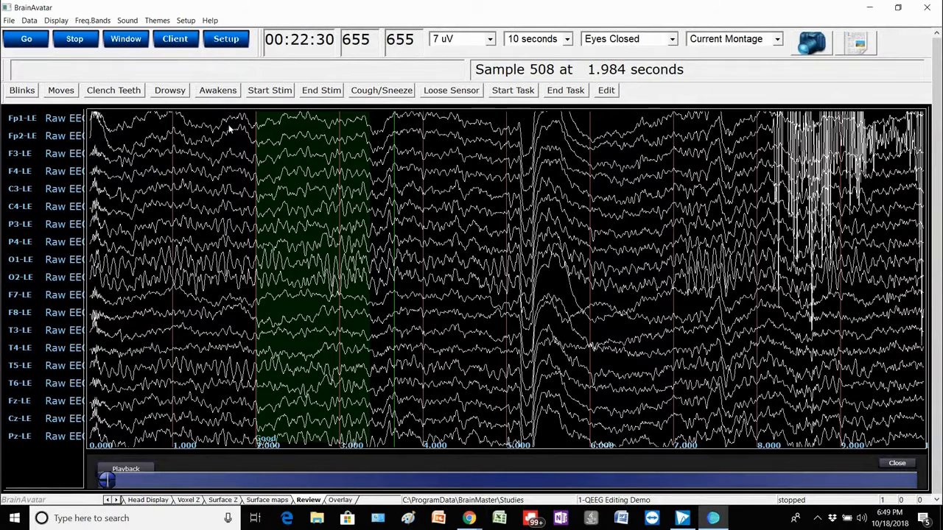
- Switch the display to the built-in Shades of Grey theme
left_click(186, 22)
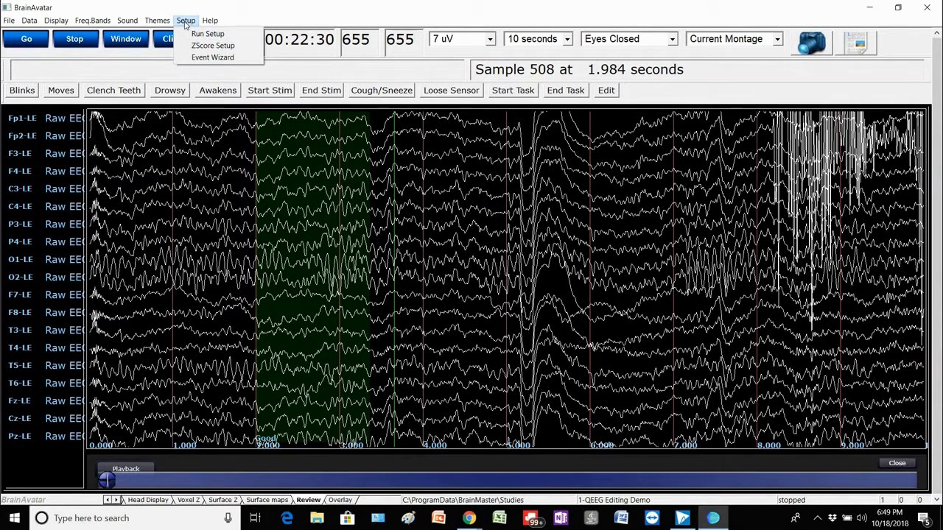
mouse_move(157, 22)
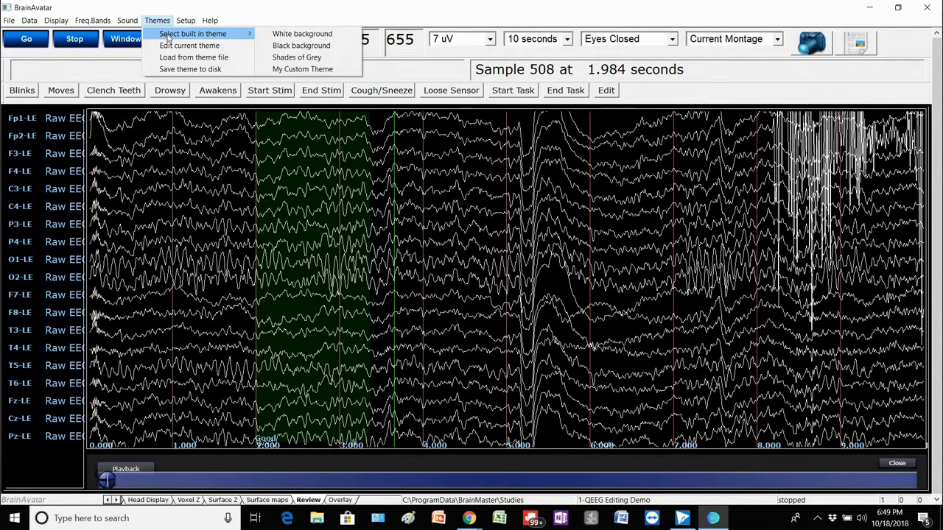
left_click(307, 59)
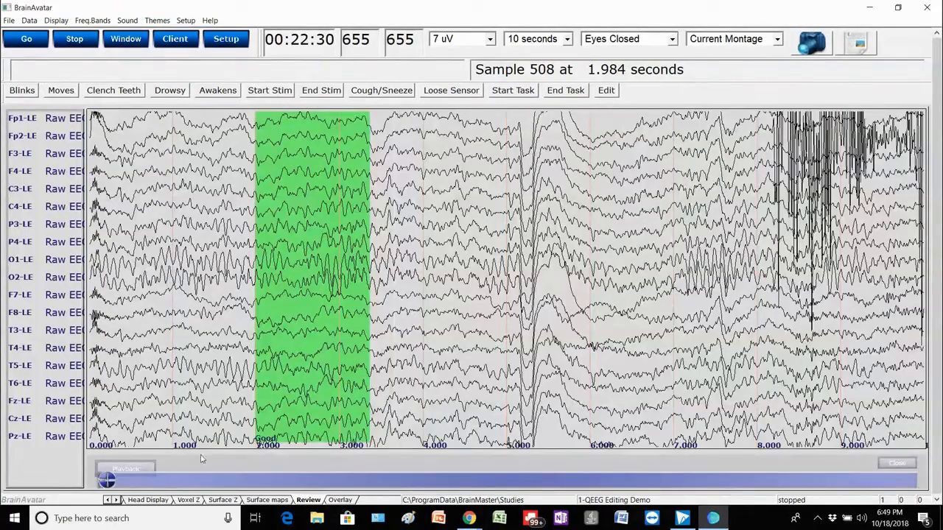
- Mark the EEG segments at about 24.0 to 28.0 seconds and 66.6 to 68.6 seconds as good
left_click_drag(107, 480, 173, 480)
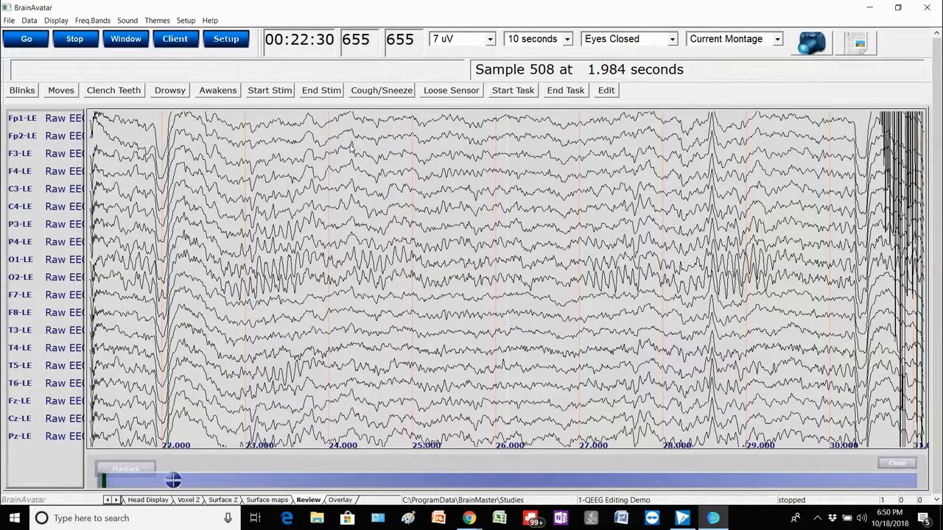
left_click(339, 140)
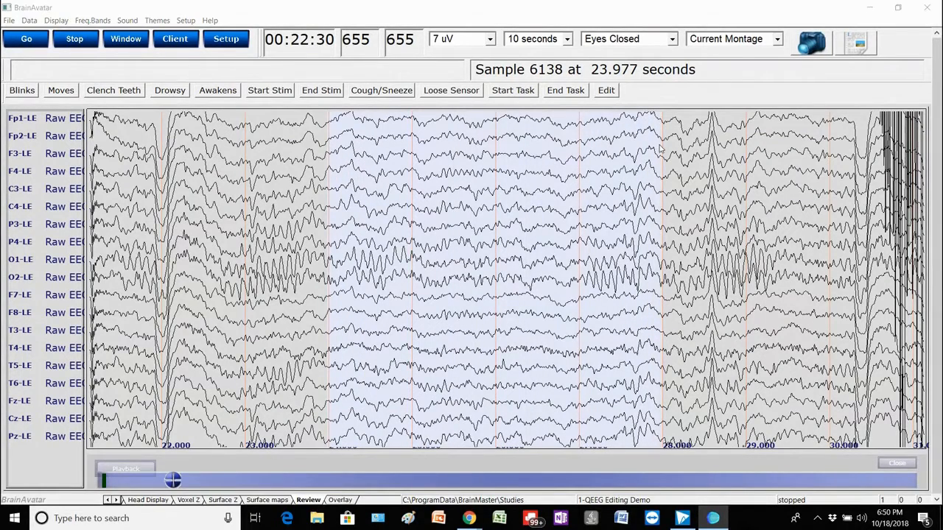
left_click(187, 200)
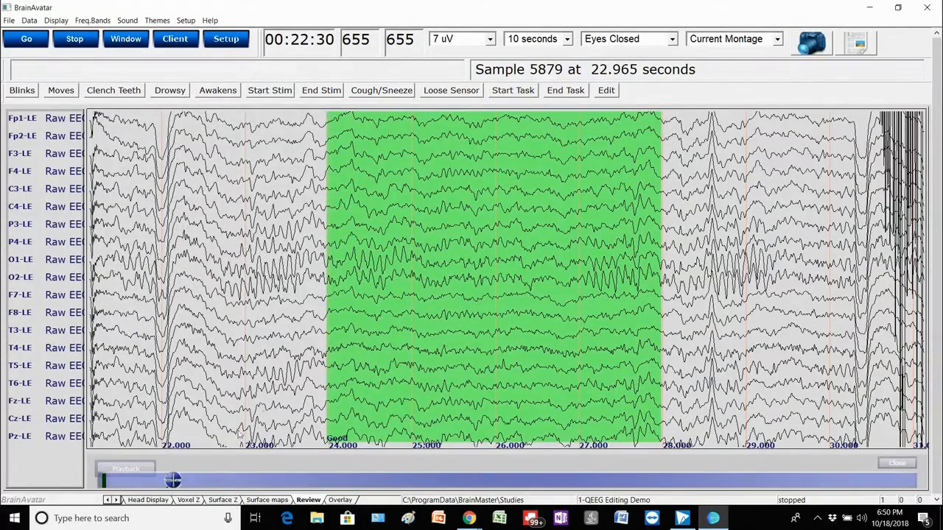
left_click_drag(171, 480, 301, 480)
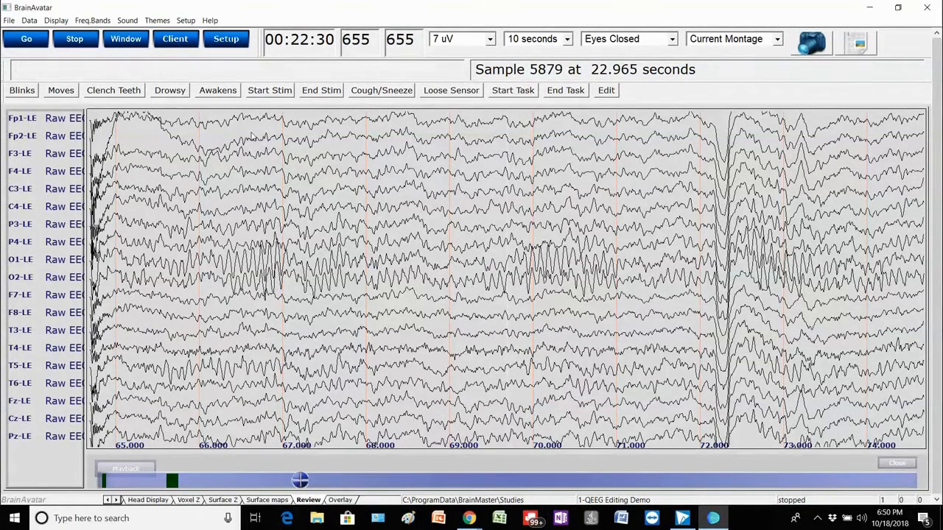
left_click_drag(252, 136, 414, 142)
left_click(190, 199)
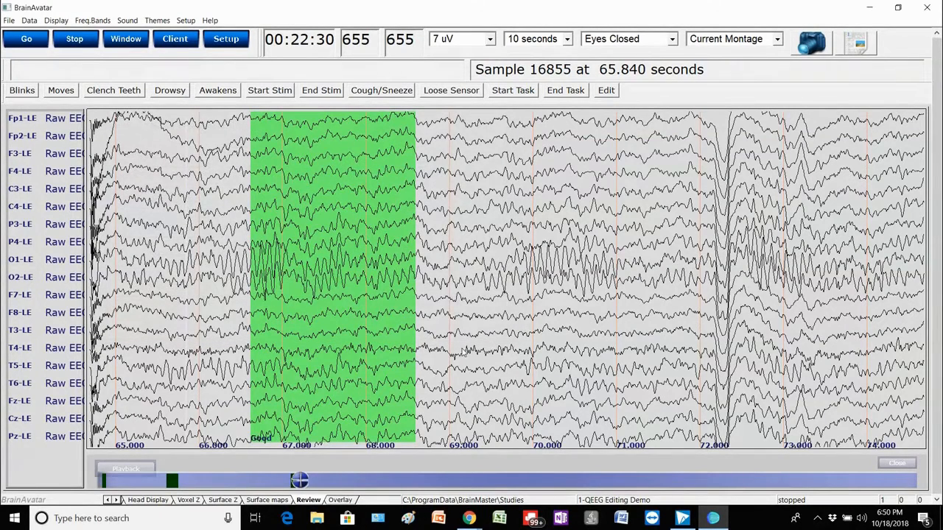
- Mark the EEG segments at about 78.0 to 80.0 seconds and 82.1 to 84.2 seconds as good
left_click_drag(298, 480, 328, 480)
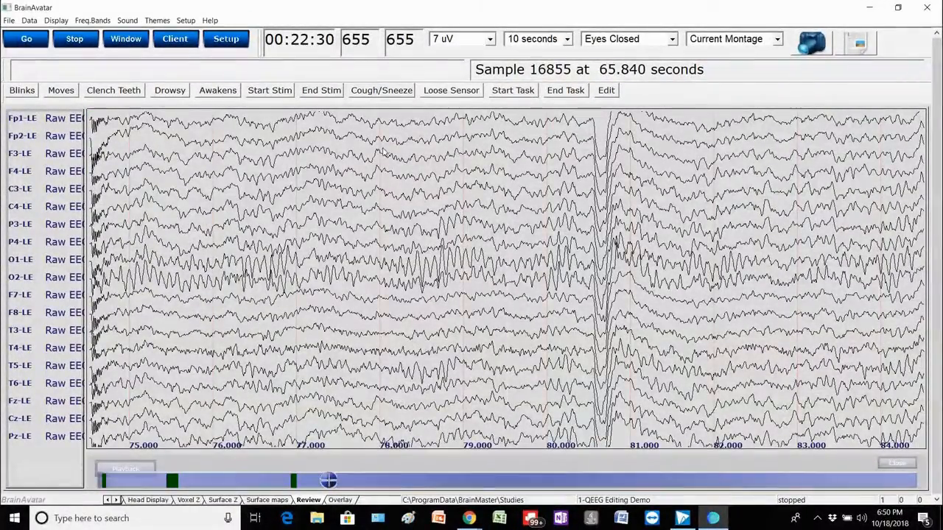
left_click_drag(380, 151, 545, 164)
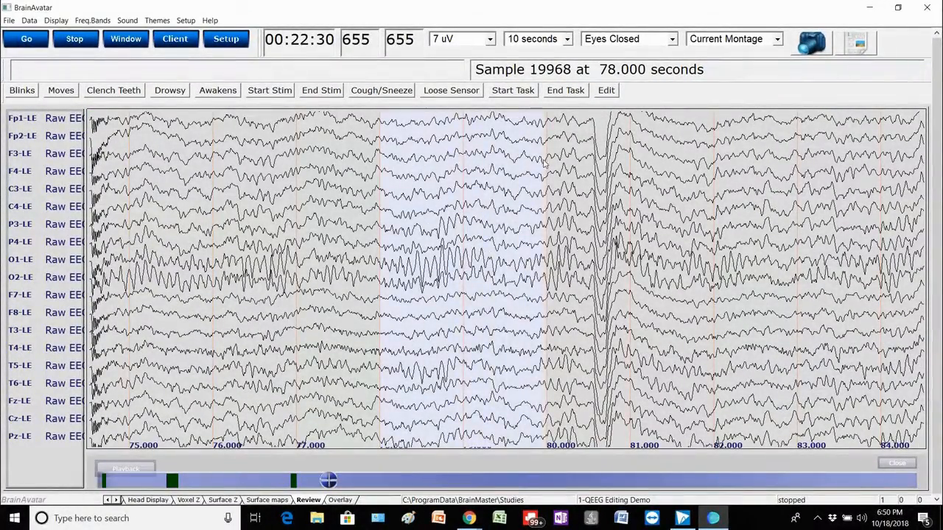
left_click(184, 199)
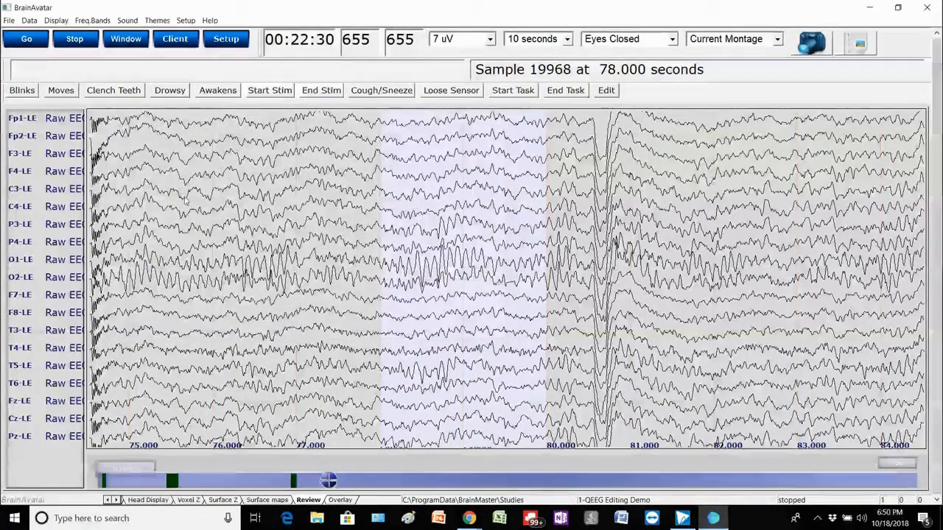
left_click_drag(328, 481, 347, 481)
left_click_drag(259, 149, 428, 155)
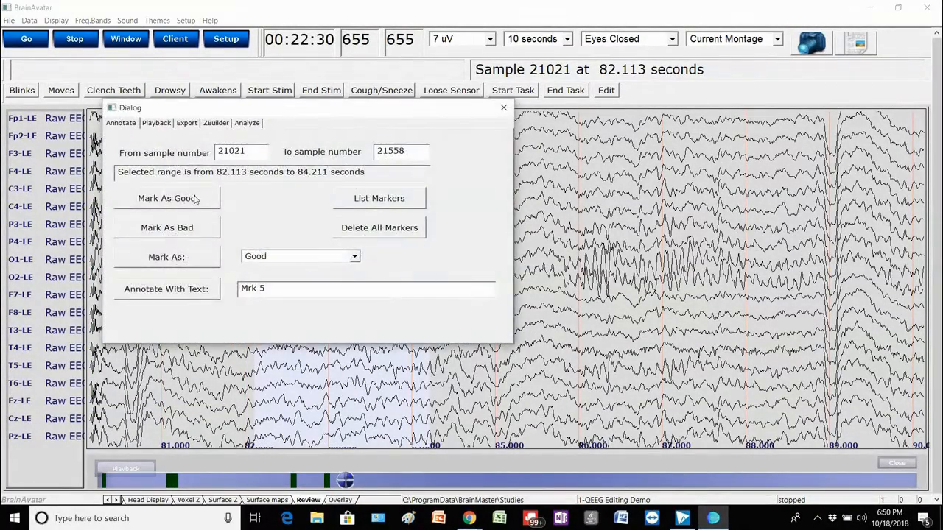
left_click(194, 202)
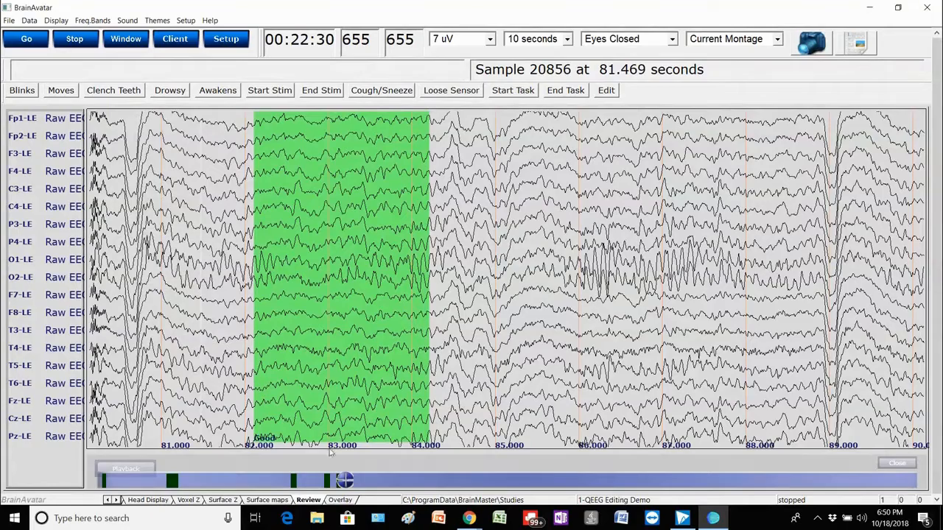
- Mark the EEG segments at about 87.1 to 88.6 seconds and 90.5 to 92.1 seconds as good
left_click_drag(345, 480, 359, 480)
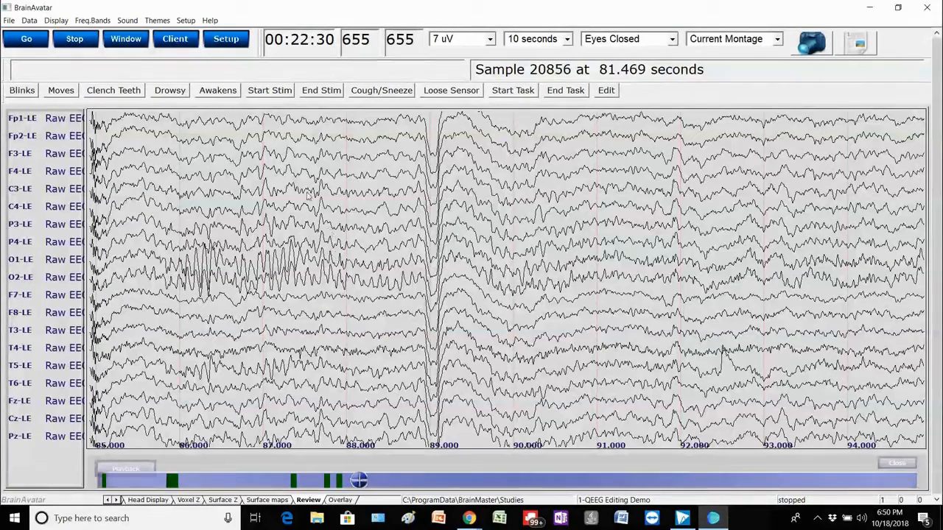
left_click_drag(266, 137, 395, 153)
left_click(168, 199)
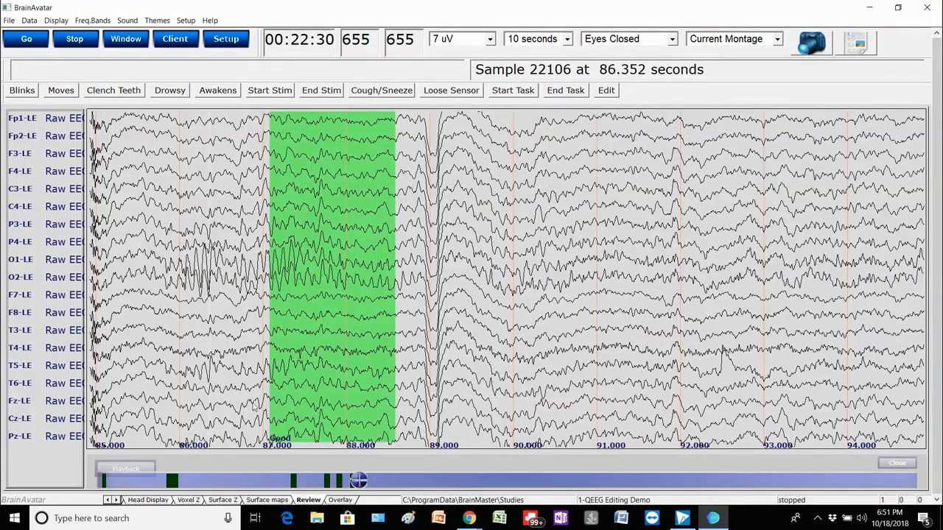
left_click_drag(358, 481, 372, 482)
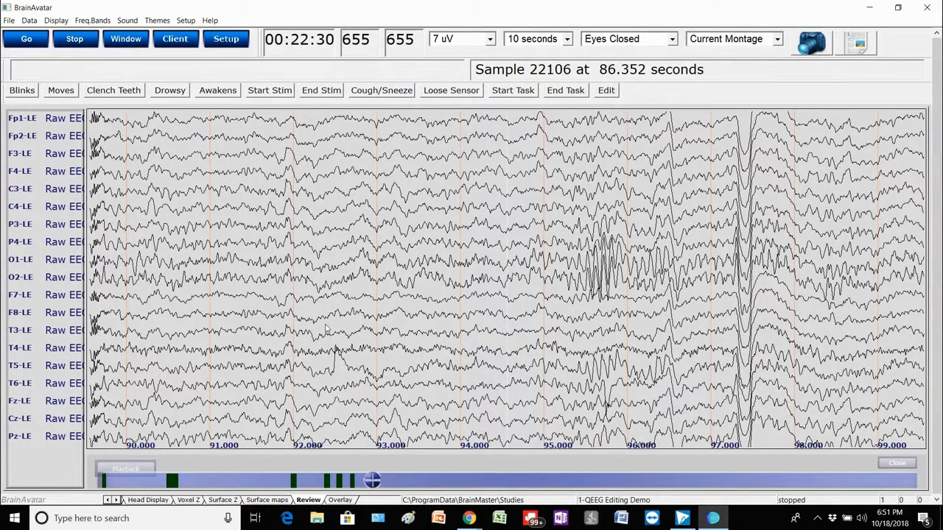
left_click_drag(168, 125, 300, 149)
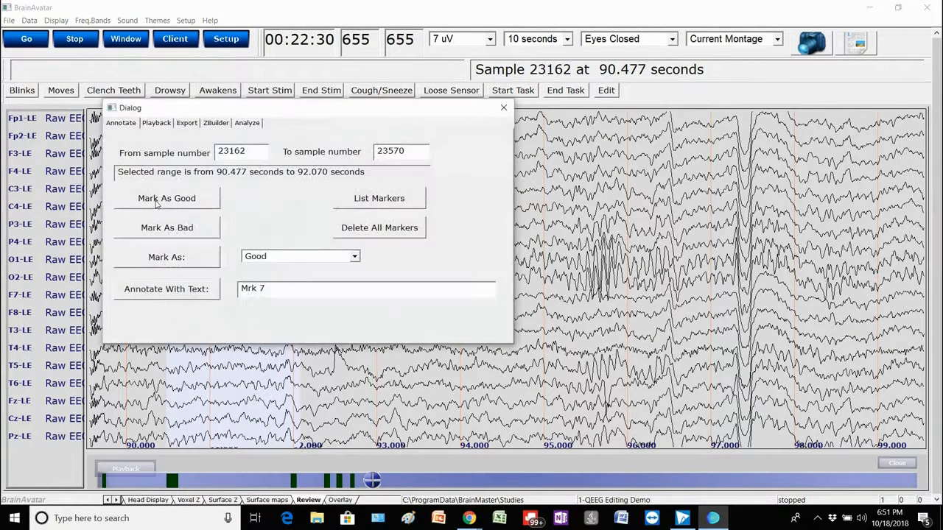
left_click(156, 200)
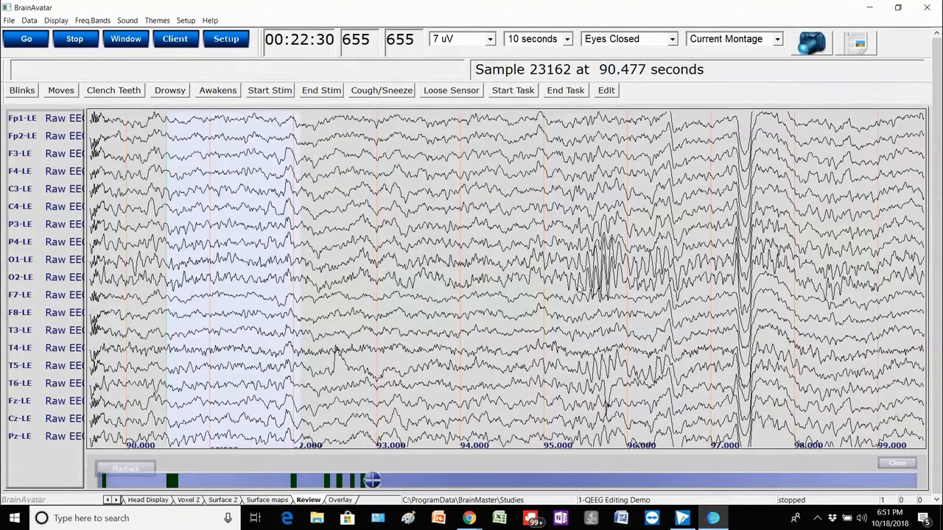
- Mark the EEG segments at about 99.7 to 104.3 seconds and 111.3 to 113.9 seconds as good
left_click_drag(372, 481, 395, 481)
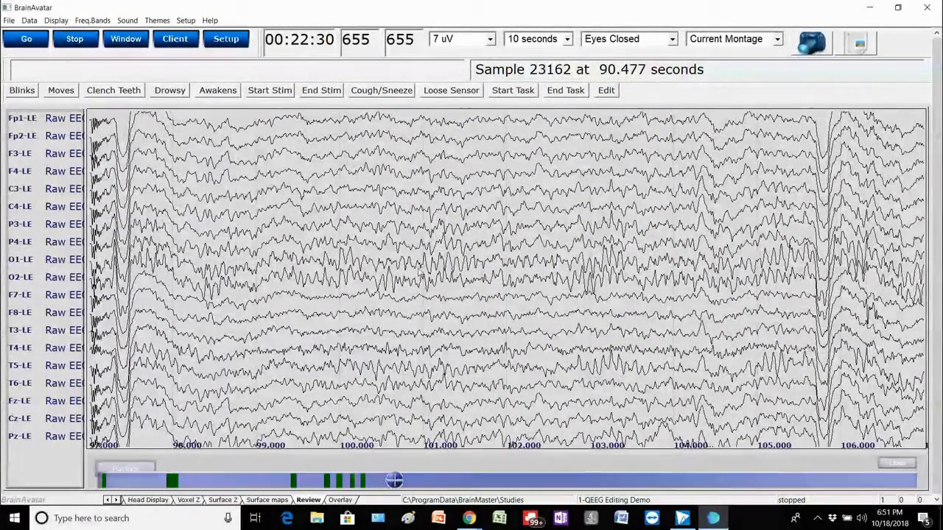
left_click_drag(319, 144, 699, 170)
left_click(196, 200)
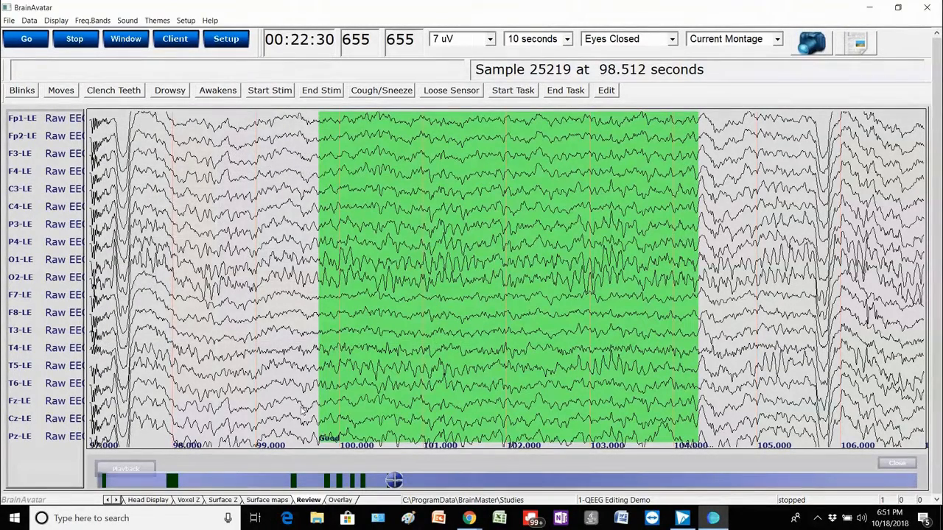
left_click_drag(394, 481, 425, 481)
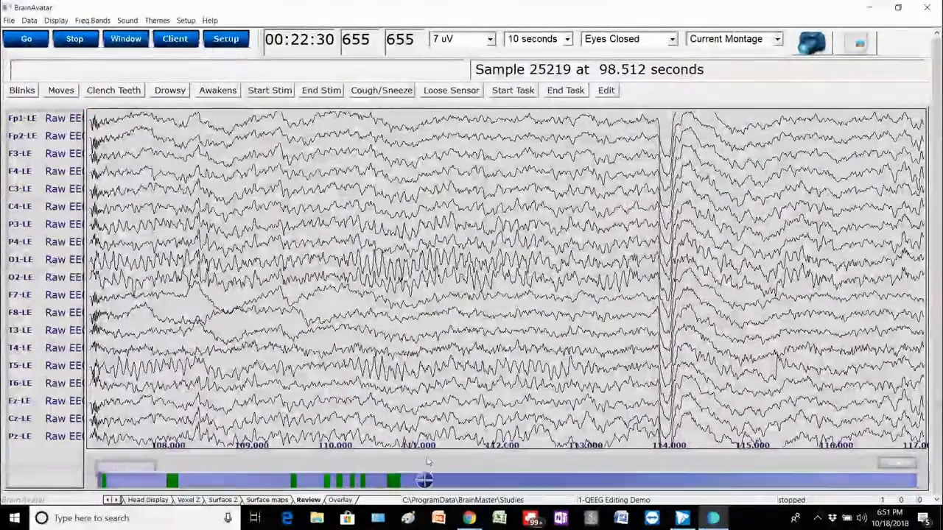
left_click_drag(431, 127, 645, 140)
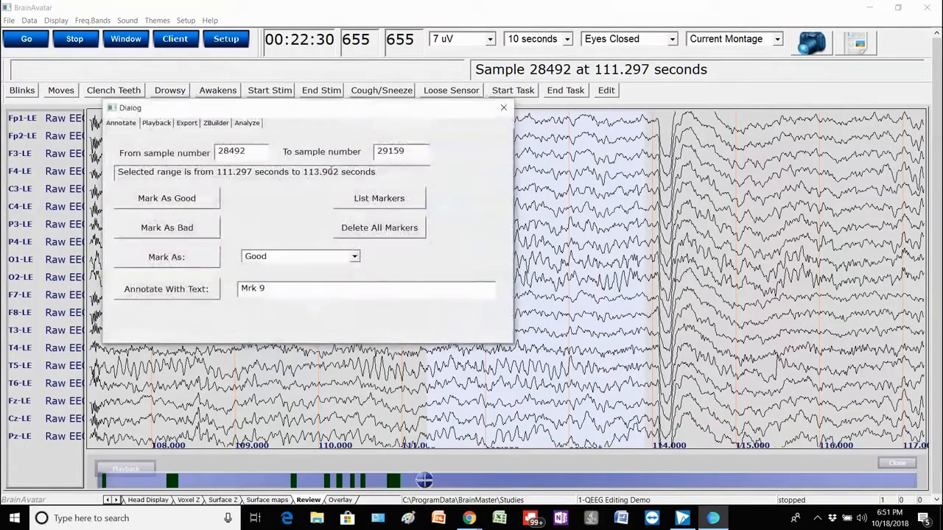
left_click(196, 198)
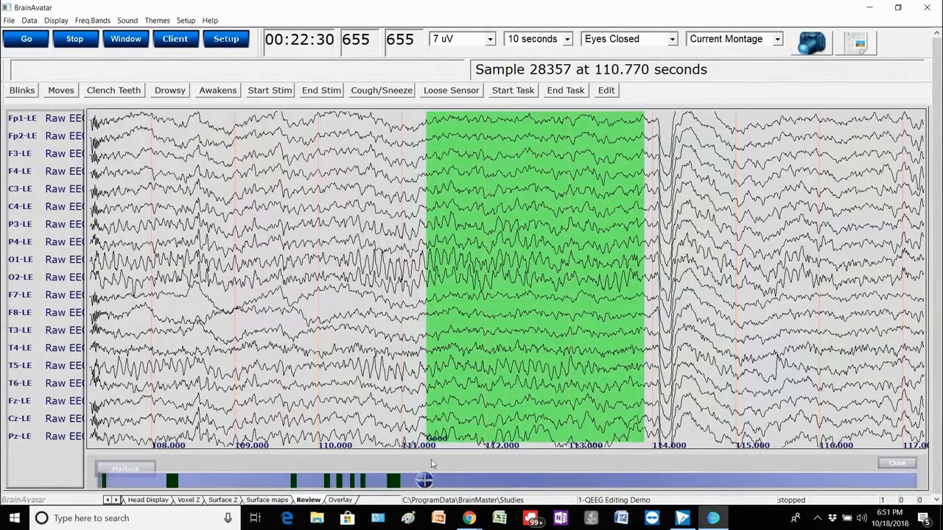
- Mark the EEG segments at about 127.2 to 130.1 seconds and 135.7 to 138.5 seconds as good
left_click_drag(424, 480, 468, 481)
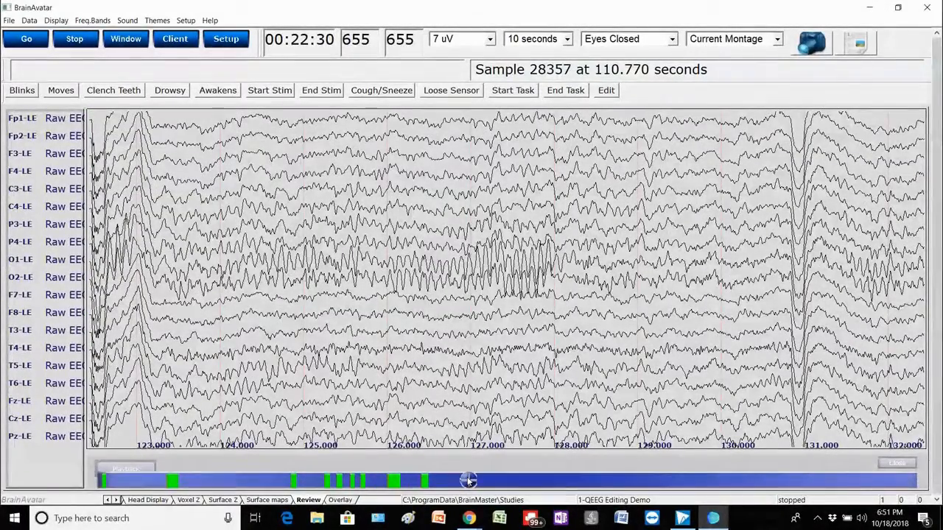
left_click_drag(493, 168, 749, 171)
left_click(187, 200)
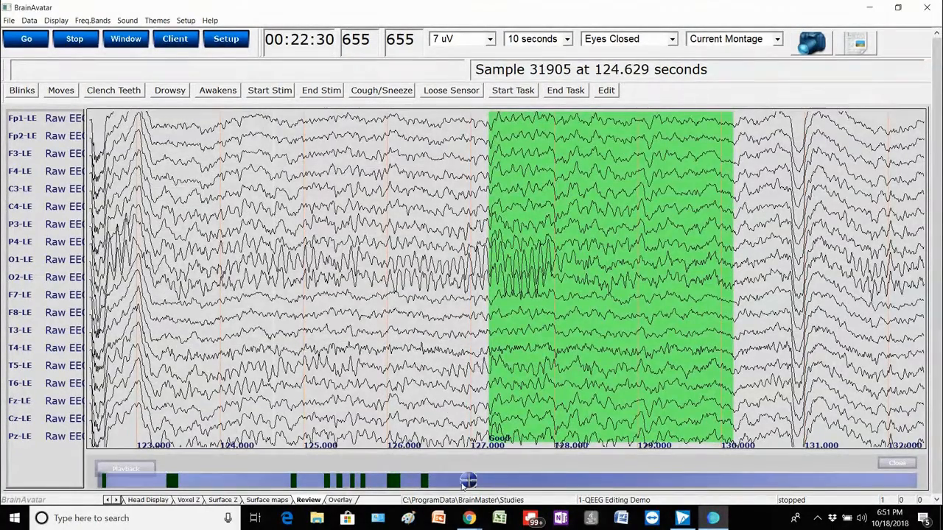
left_click_drag(469, 481, 499, 481)
left_click_drag(339, 163, 574, 164)
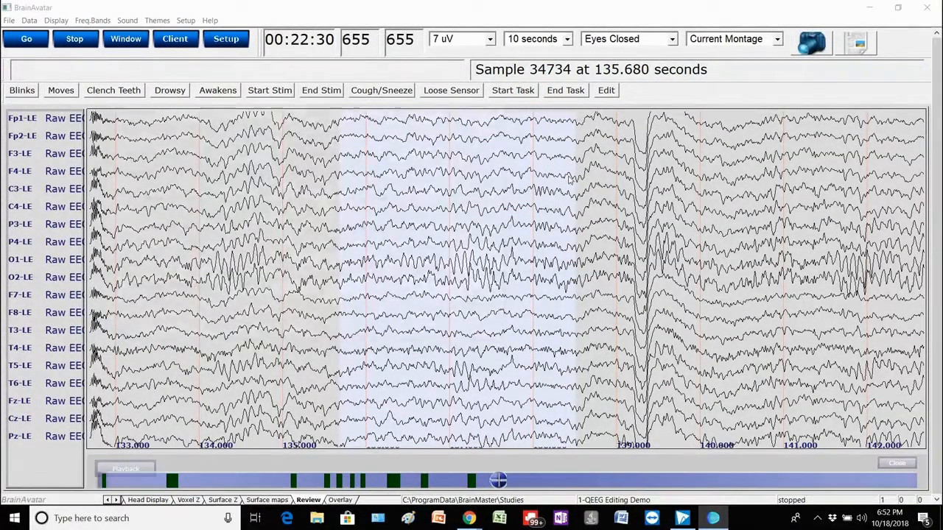
left_click(193, 200)
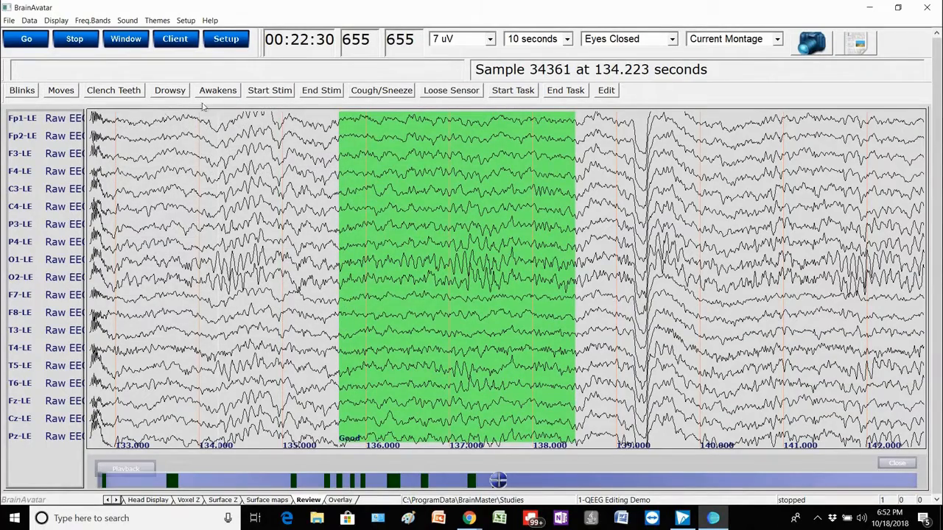
- Mark the EEG segments at about 141.0 to 145.8 seconds and 162.6 to 164.1 seconds as good
left_click_drag(498, 480, 517, 482)
left_click_drag(269, 162, 668, 171)
left_click(203, 199)
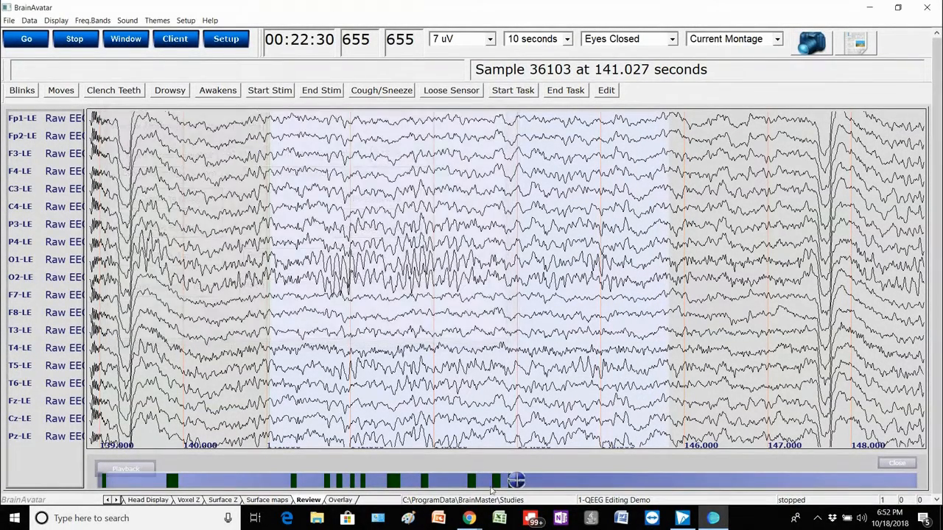
left_click_drag(516, 481, 566, 481)
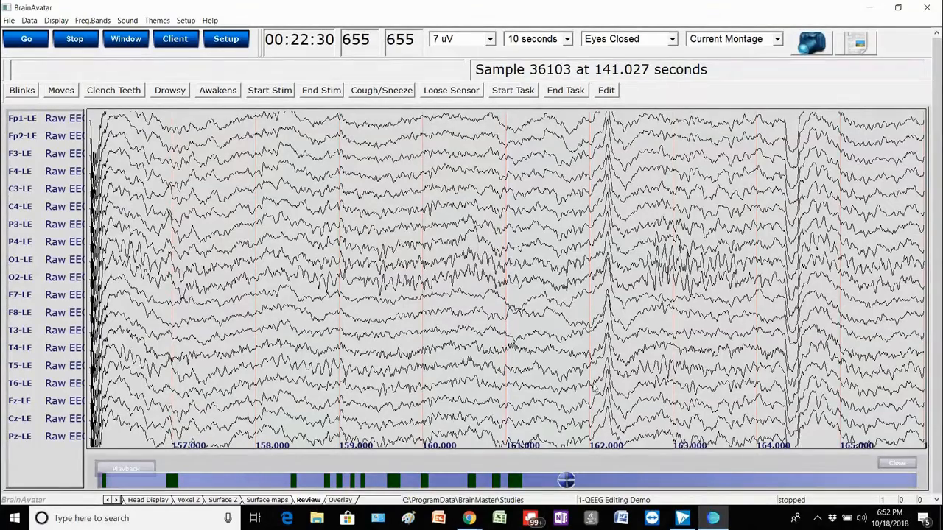
left_click_drag(565, 481, 578, 481)
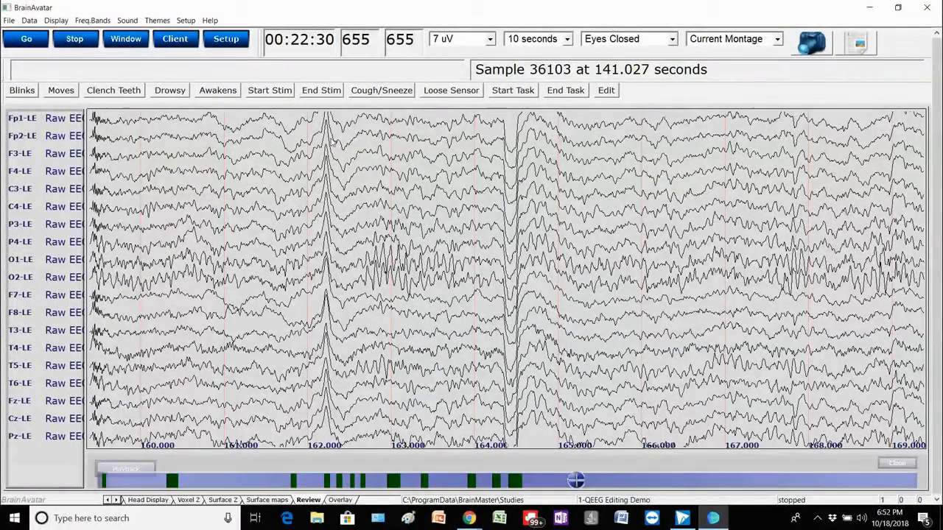
left_click_drag(362, 137, 480, 148)
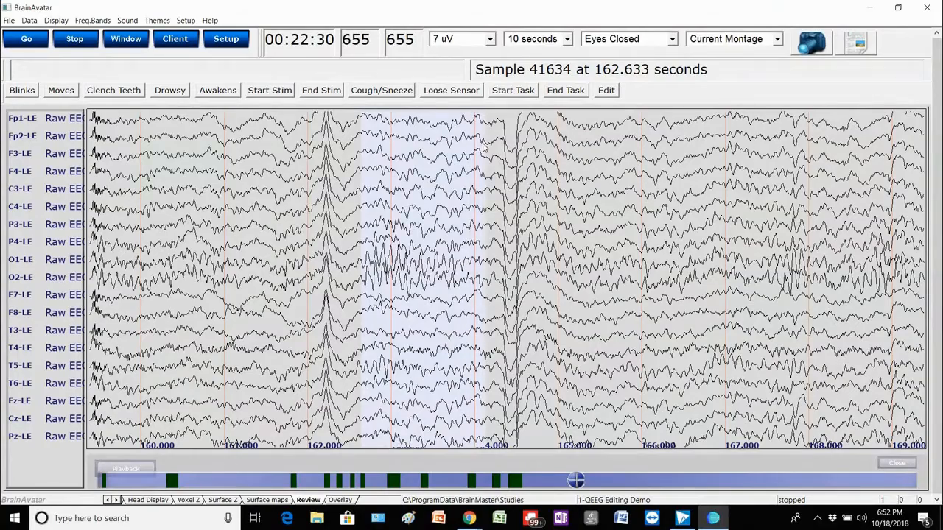
left_click(205, 193)
- Mark the EEG segments at about 171.0 to 172.4 seconds and 177.8 to 180.7 seconds as good
left_click_drag(576, 481, 601, 481)
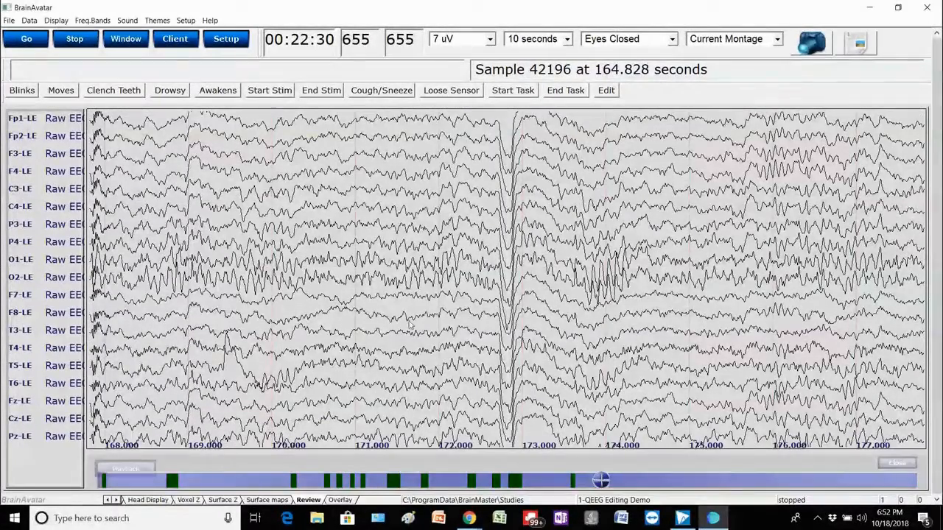
left_click_drag(358, 231, 462, 230)
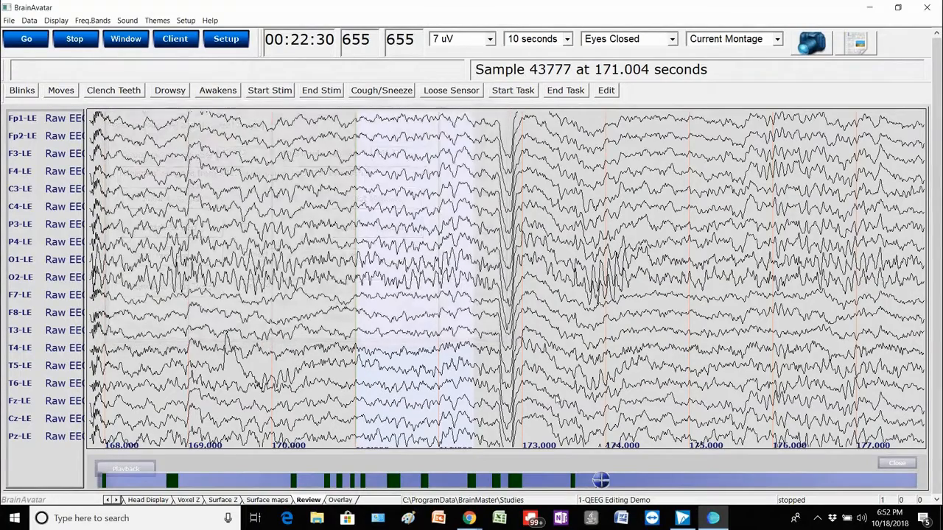
left_click_drag(602, 480, 619, 482)
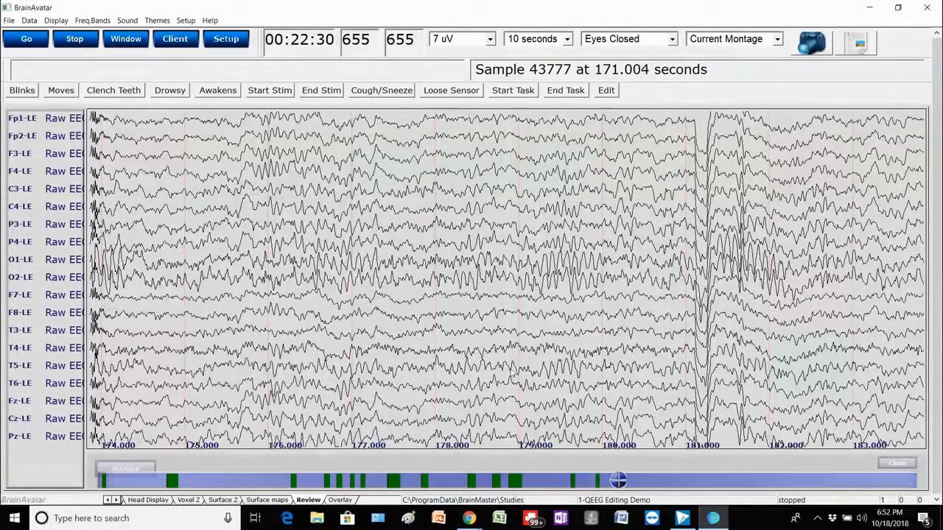
left_click_drag(422, 135, 656, 134)
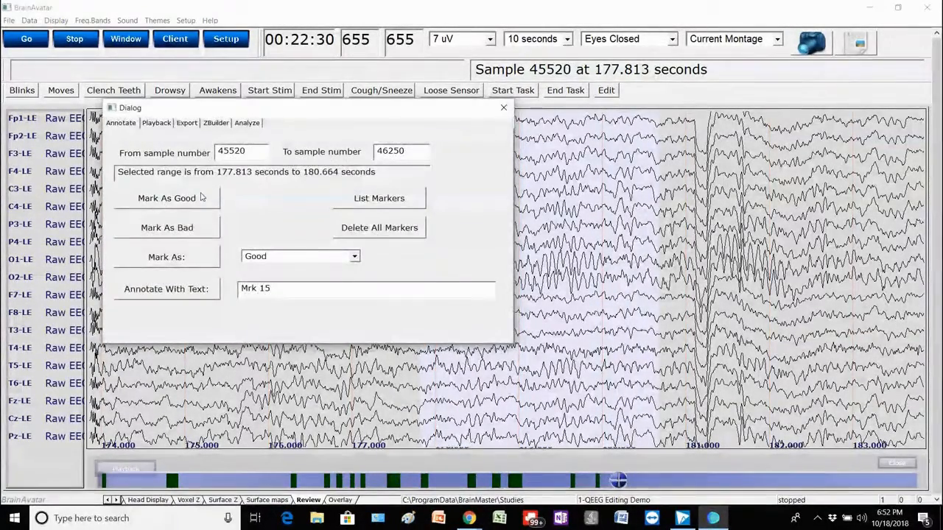
left_click(215, 196)
- Mark the long EEG segment at about 191.5 to 197.8 seconds as good
left_click_drag(619, 482, 639, 480)
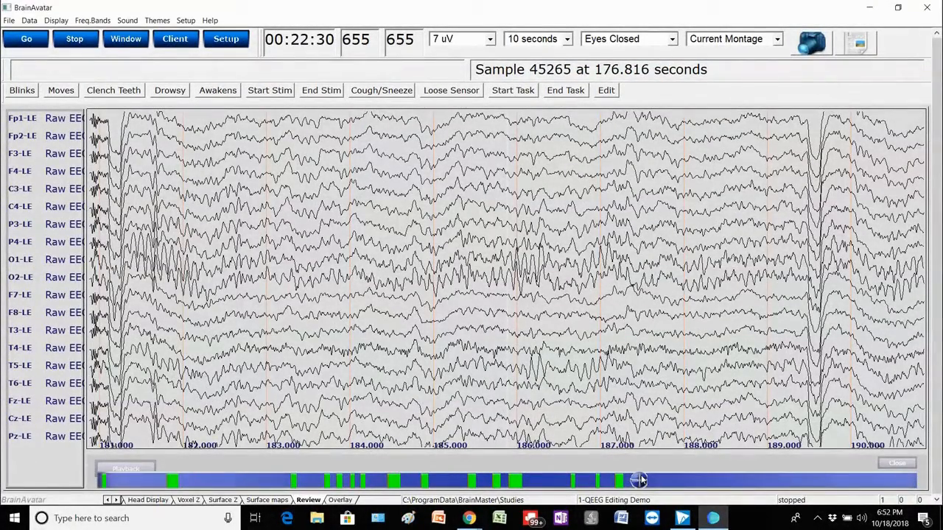
left_click_drag(639, 480, 666, 481)
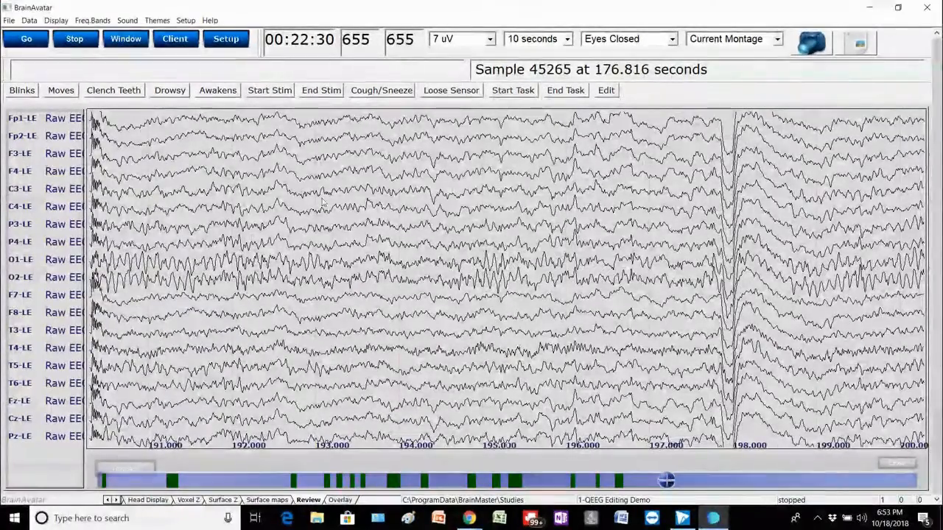
left_click_drag(192, 166, 722, 169)
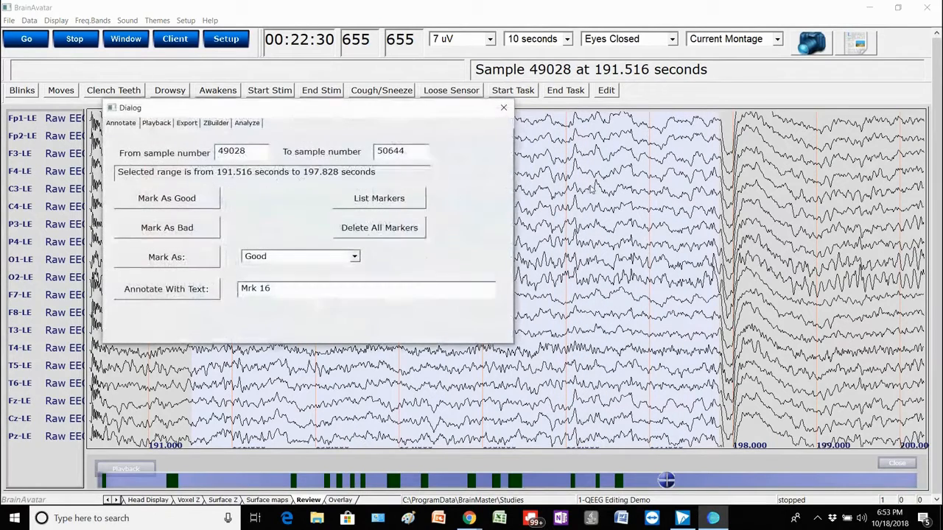
left_click(183, 199)
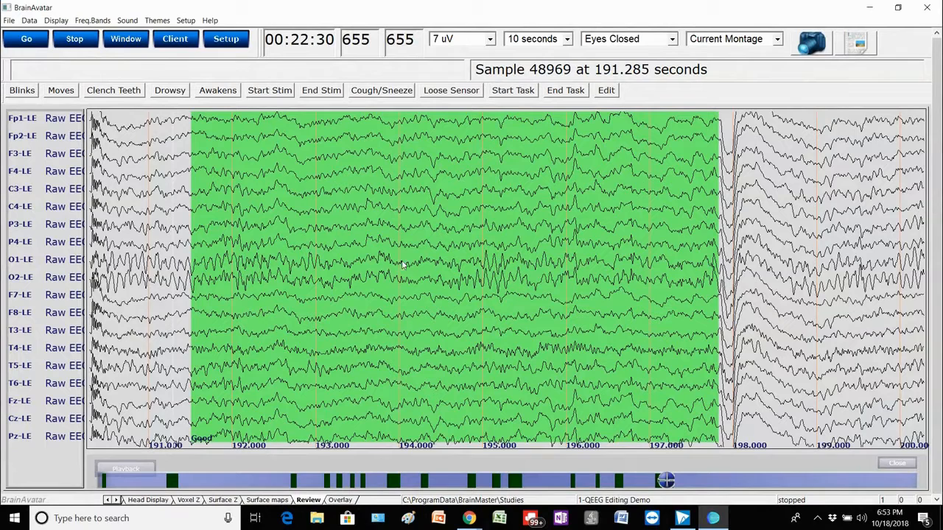
- Delete the good marker at about 191.5 to 197.8 seconds and dismiss a selection from about 193.8 to 195.2 seconds without marking it
left_click(660, 481)
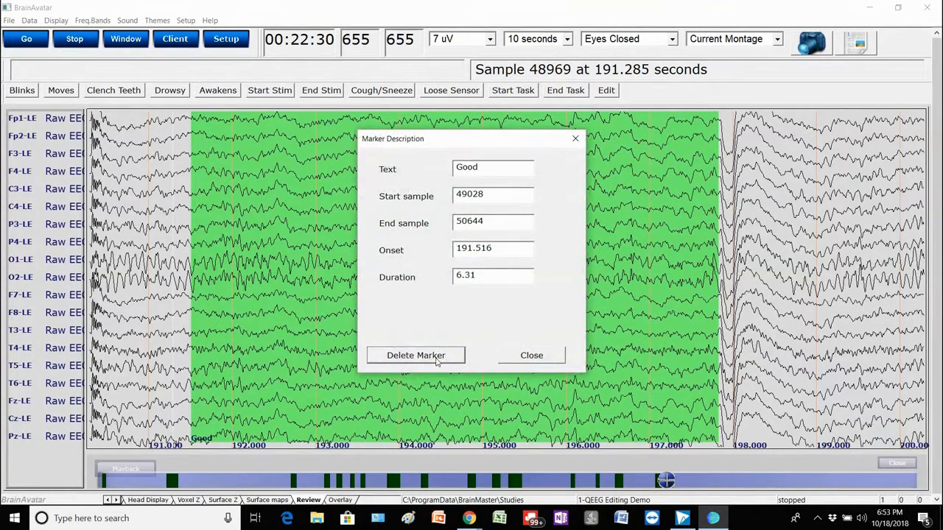
left_click(436, 356)
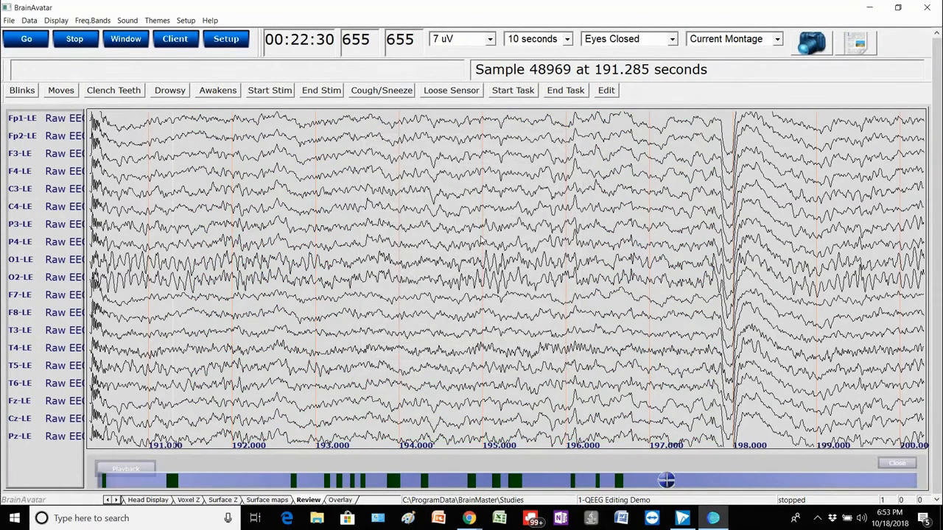
left_click_drag(385, 141, 499, 150)
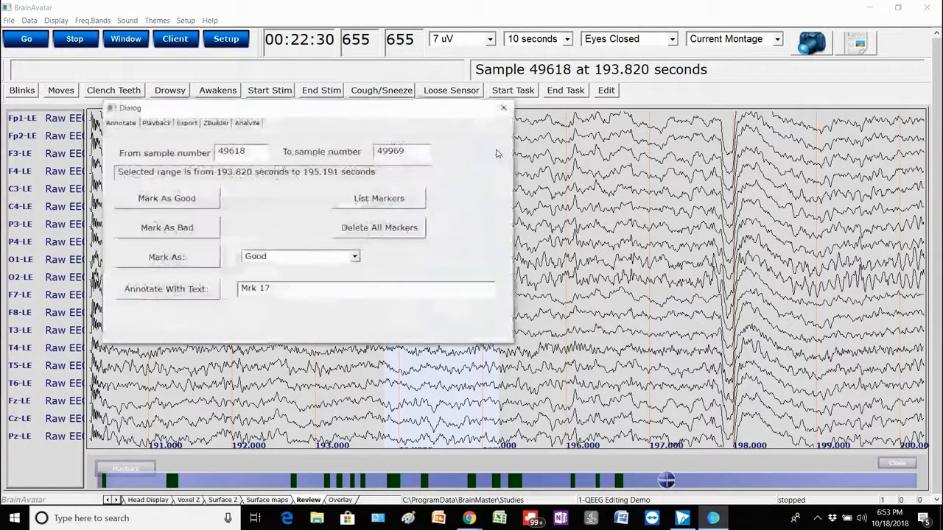
left_click(501, 110)
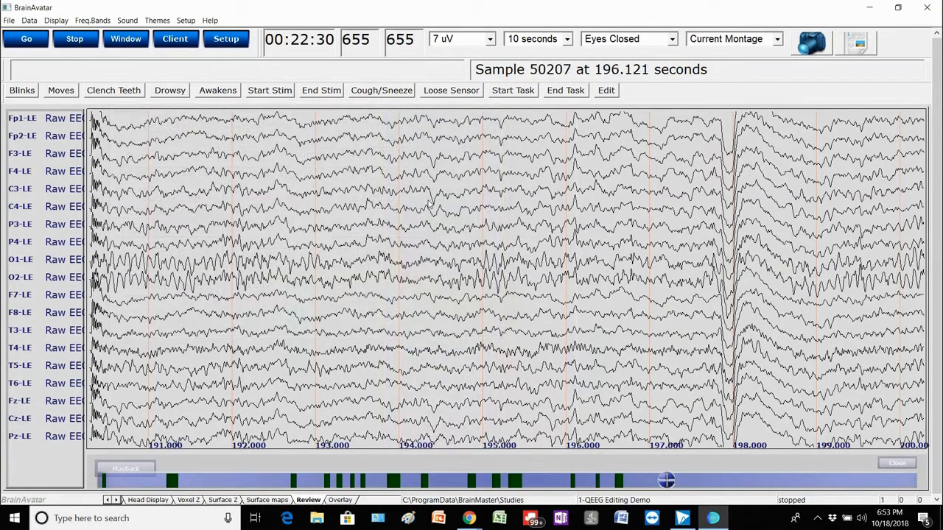
- Mark the EEG segments at about 191.0 to 192.7 seconds and 199.6 to 202.7 seconds as good
left_click_drag(147, 145, 291, 147)
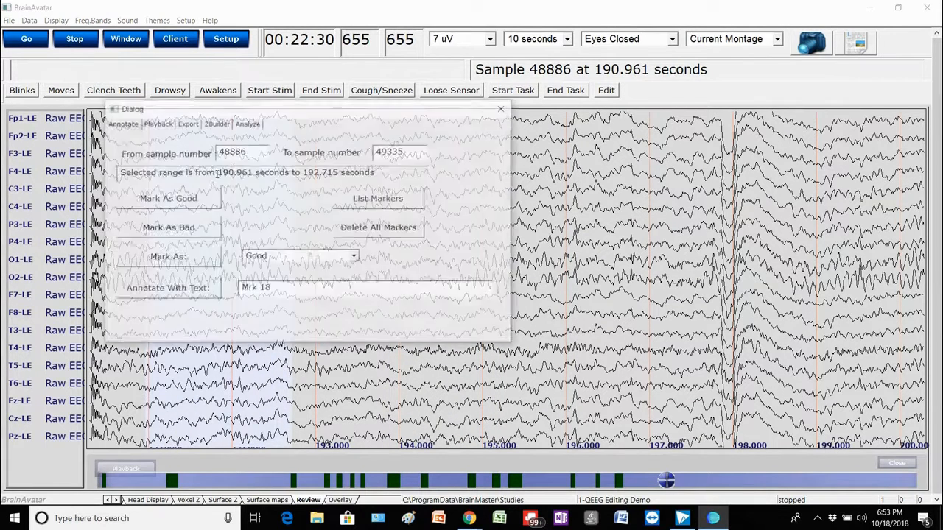
left_click(179, 198)
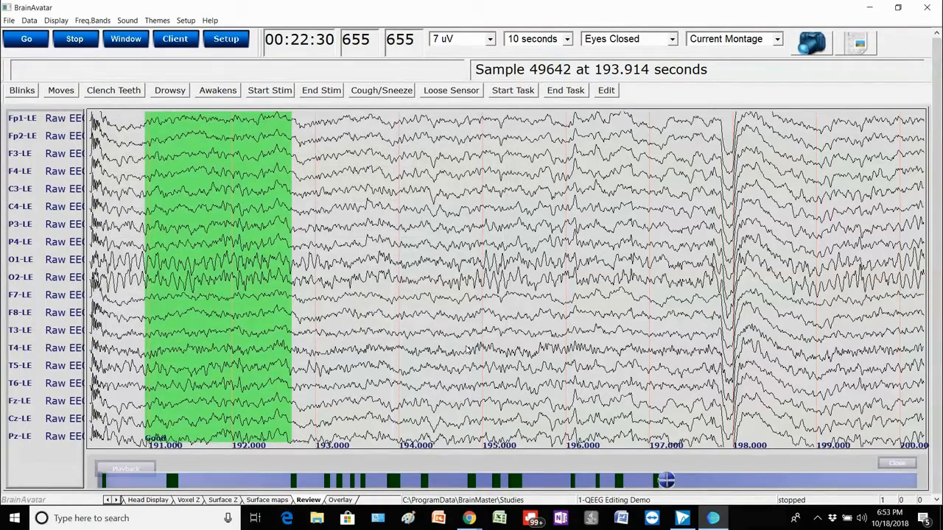
left_click_drag(666, 480, 689, 479)
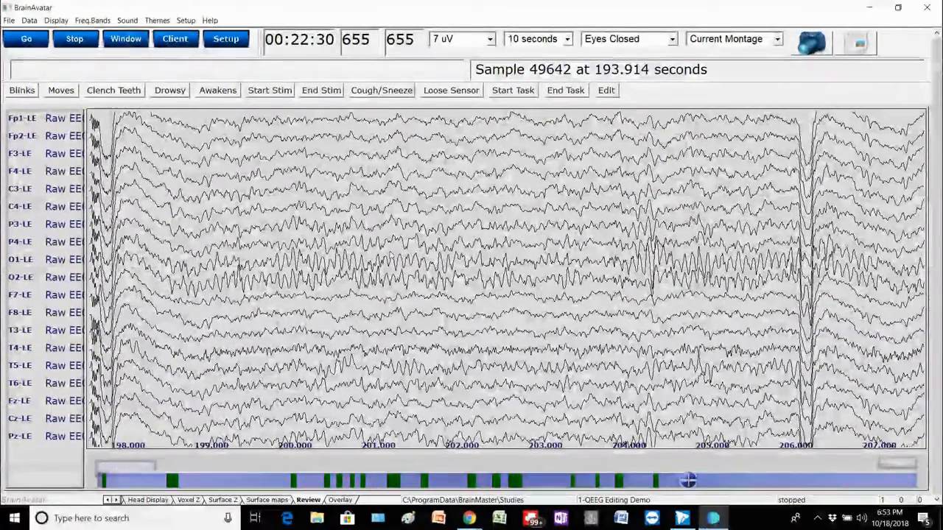
left_click_drag(245, 170, 506, 180)
left_click(210, 199)
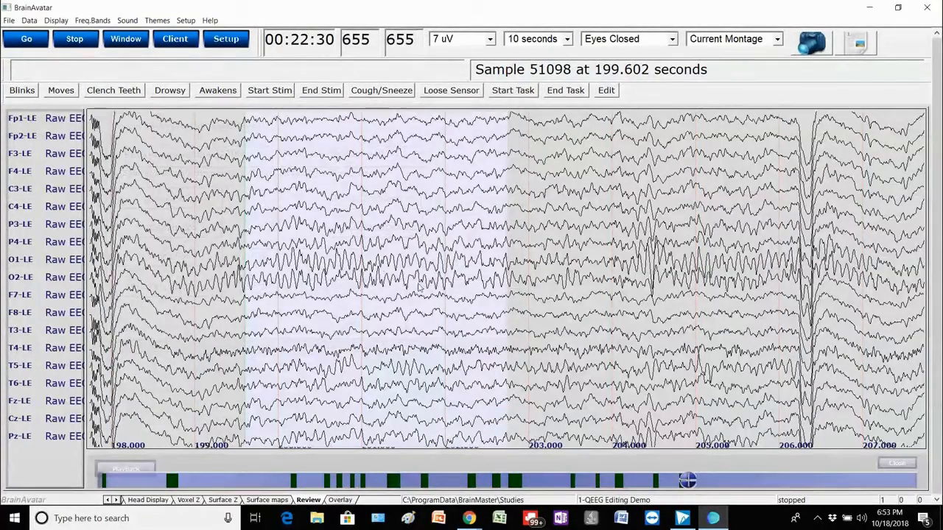
left_click(595, 450)
- Mark the EEG segments at about 210.0 to 211.3 seconds and 217.5 to 221.0 seconds as good
left_click_drag(687, 481, 715, 479)
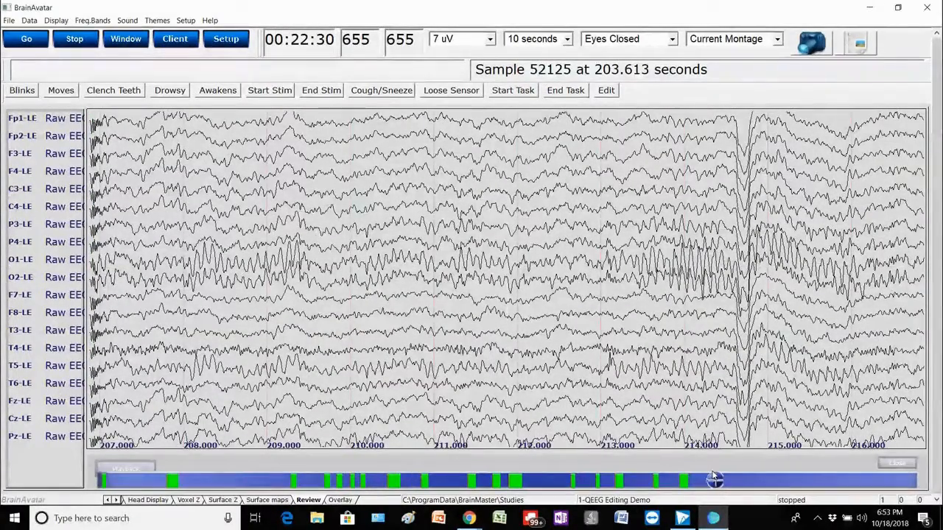
left_click_drag(350, 201, 456, 190)
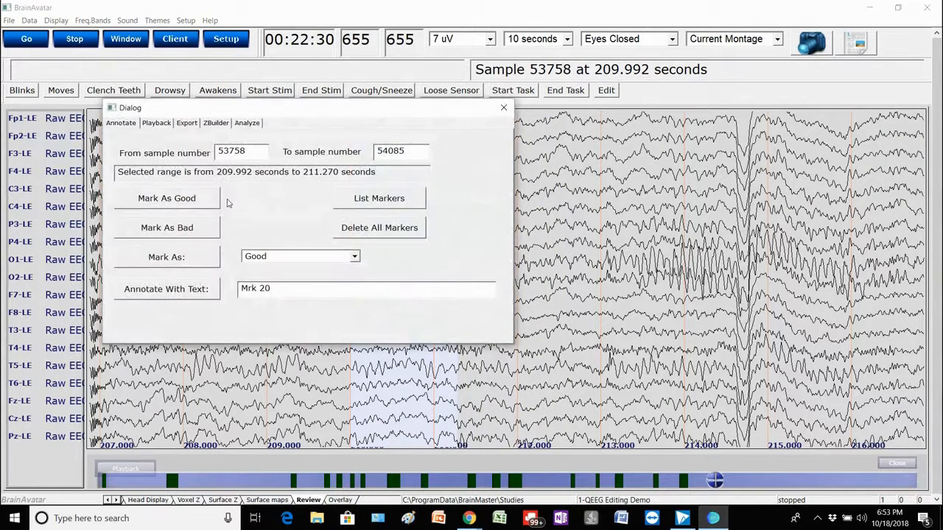
left_click(188, 198)
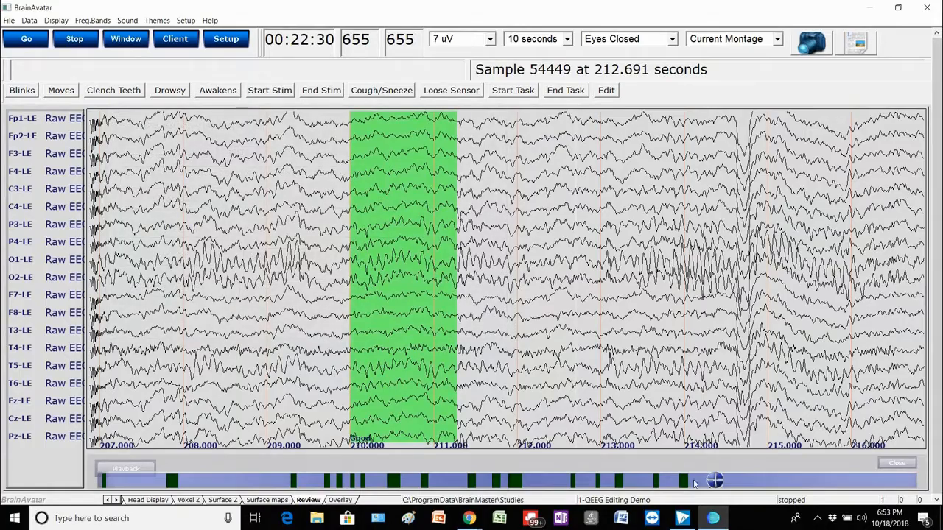
left_click_drag(715, 481, 737, 479)
left_click_drag(332, 137, 643, 140)
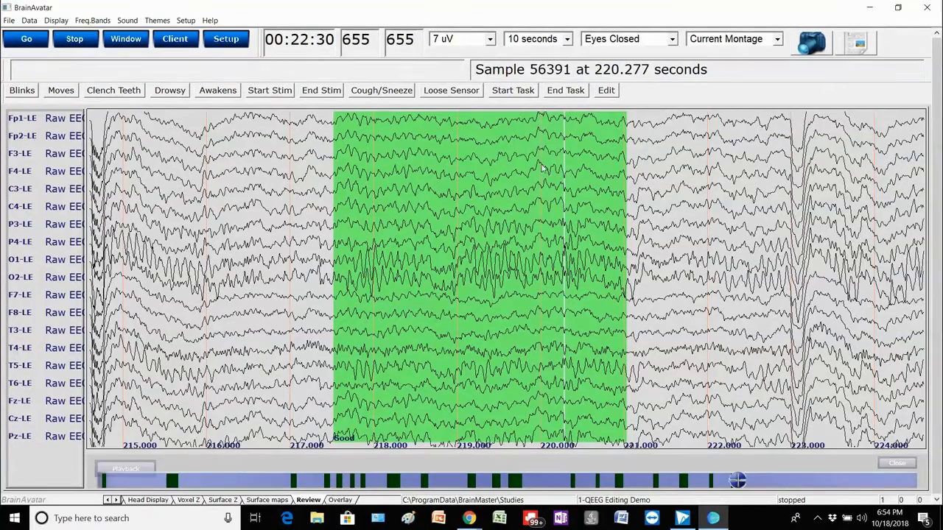
- Mark the EEG segment at about 224.2 to 228.3 seconds as good
left_click_drag(737, 481, 763, 481)
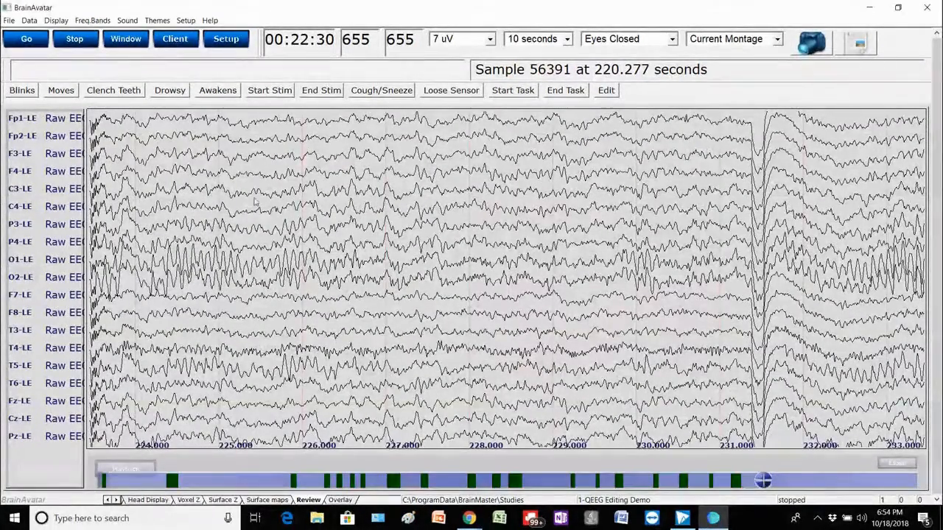
mouse_move(153, 163)
left_mouse_down()
mouse_move(508, 173)
mouse_move(492, 174)
left_mouse_up()
left_click(153, 195)
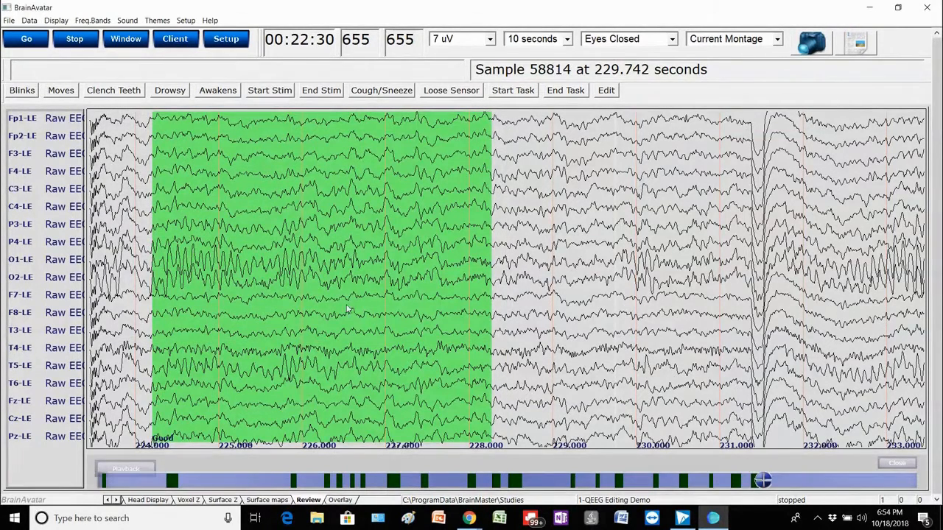
- Mark the EEG segment at about 234.8 to 239.3 seconds as good
left_click_drag(762, 480, 786, 480)
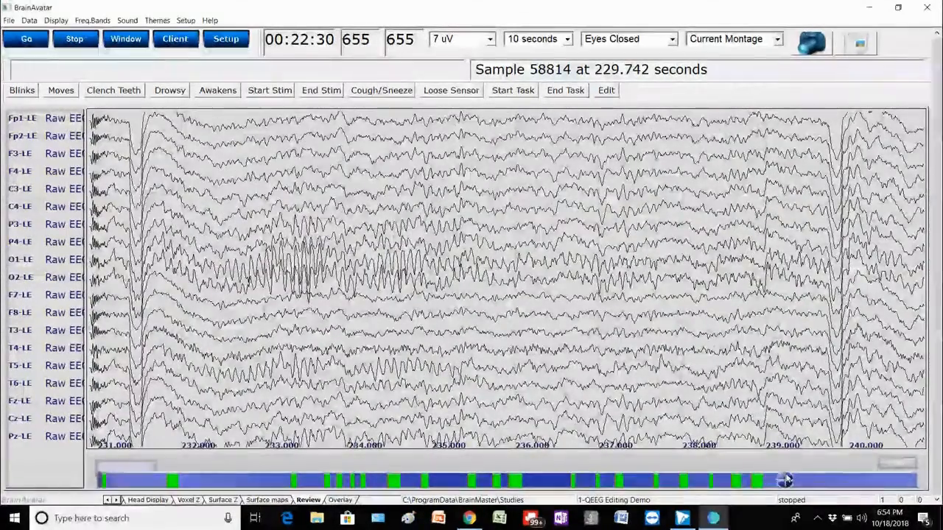
left_click_drag(426, 184, 796, 184)
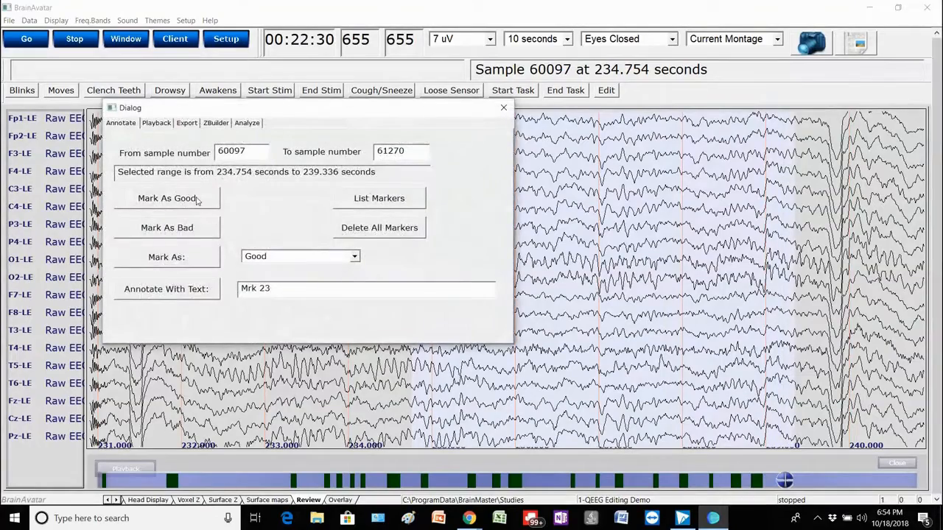
left_click(197, 200)
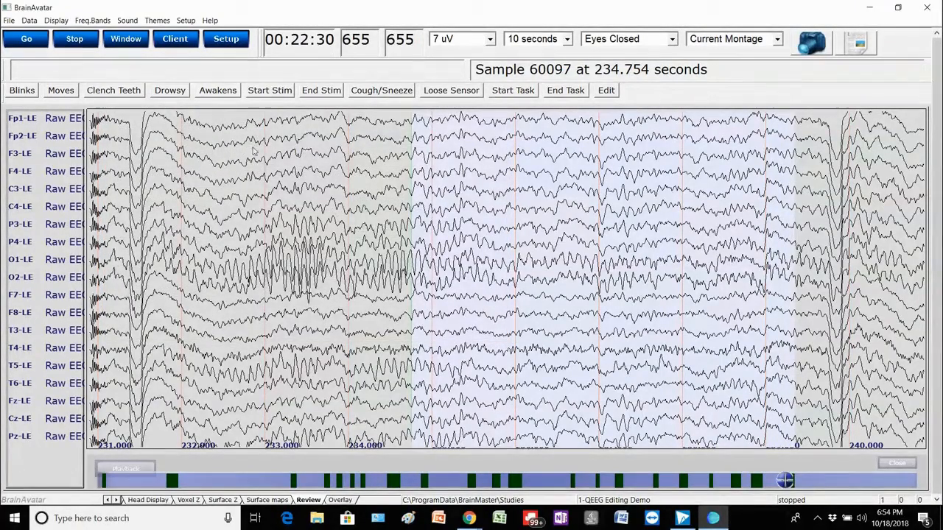
- Run the qEEGPro analysis on the whole file's good sections as Excel / XML, including voxels, surface, voxel and ROI ZScores, and ROI amplitudes
left_click_drag(790, 482, 162, 481)
left_click_drag(436, 186, 462, 198)
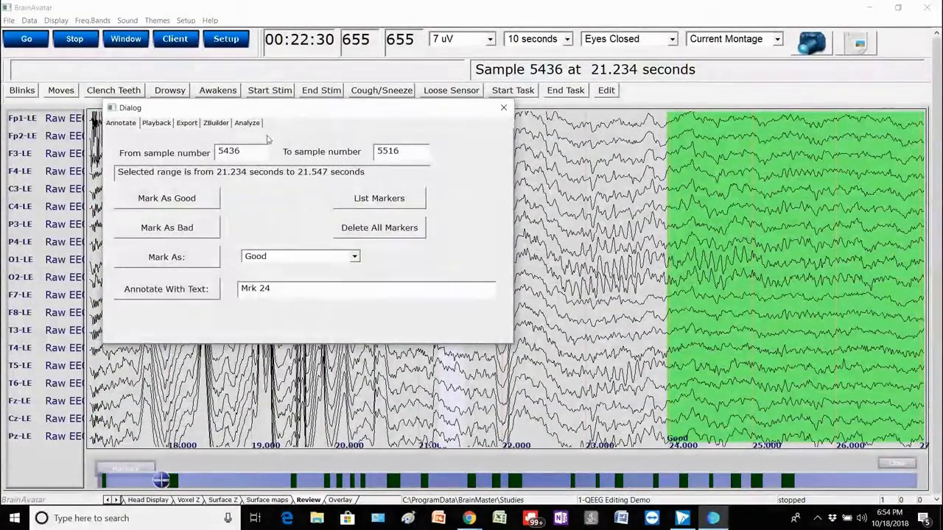
left_click(247, 124)
left_click(151, 155)
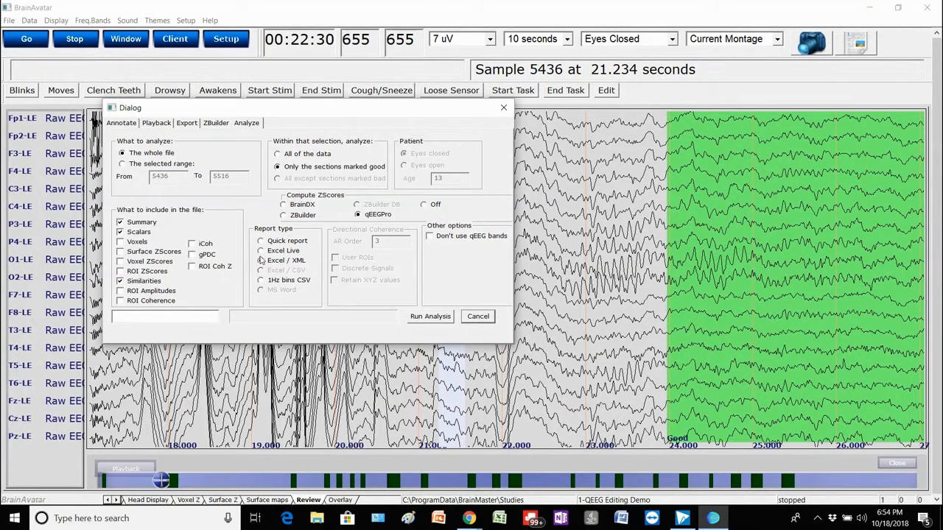
left_click(134, 254)
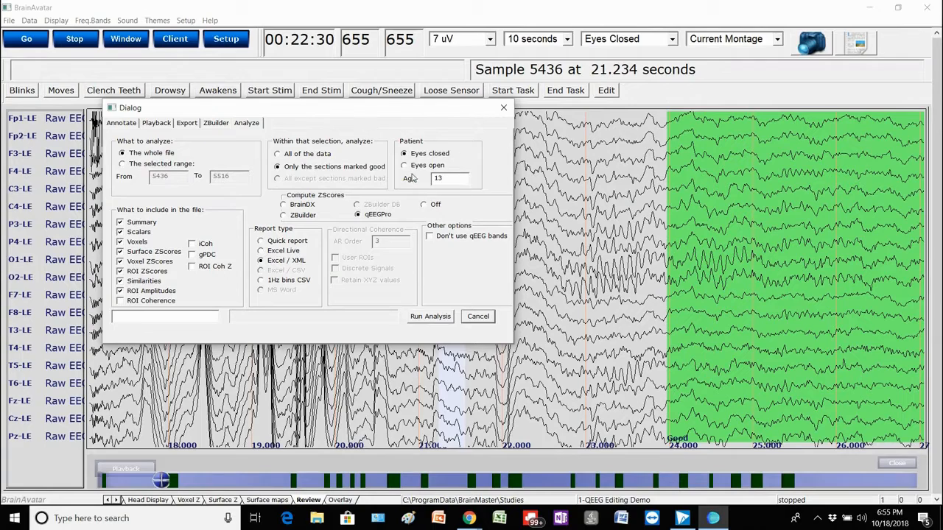
left_click(432, 317)
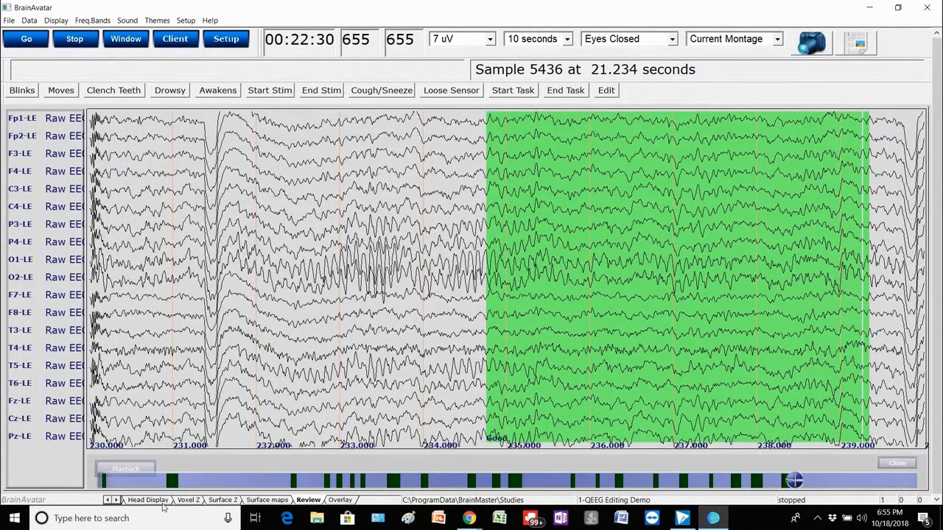
- Review the surface Z-score tables and the surface maps, and close BrainAvatar
left_click(222, 501)
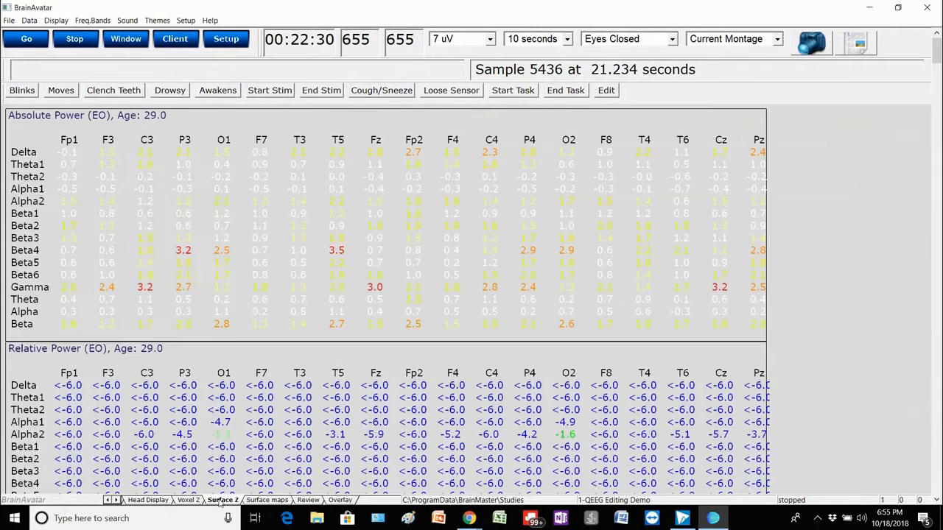
left_click(265, 502)
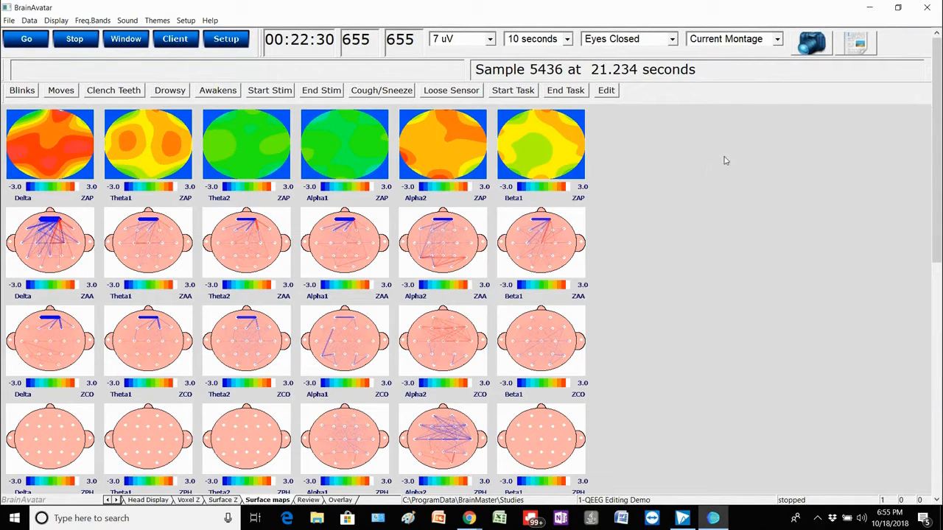
left_click(927, 9)
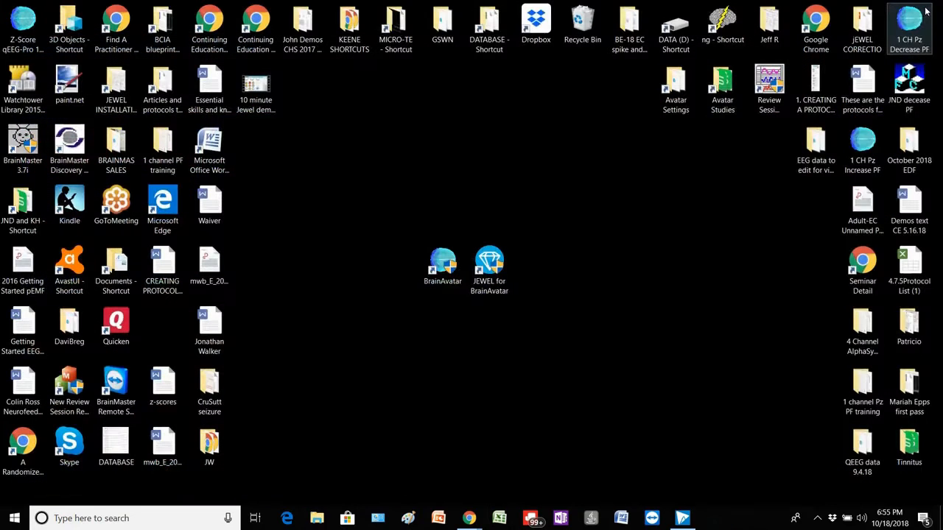
- Open the 1-QEEG Editing Demo folder in Avatar Studies and select the XML file Analysis_EC_2018.10.18_18.55.15
double_click(726, 85)
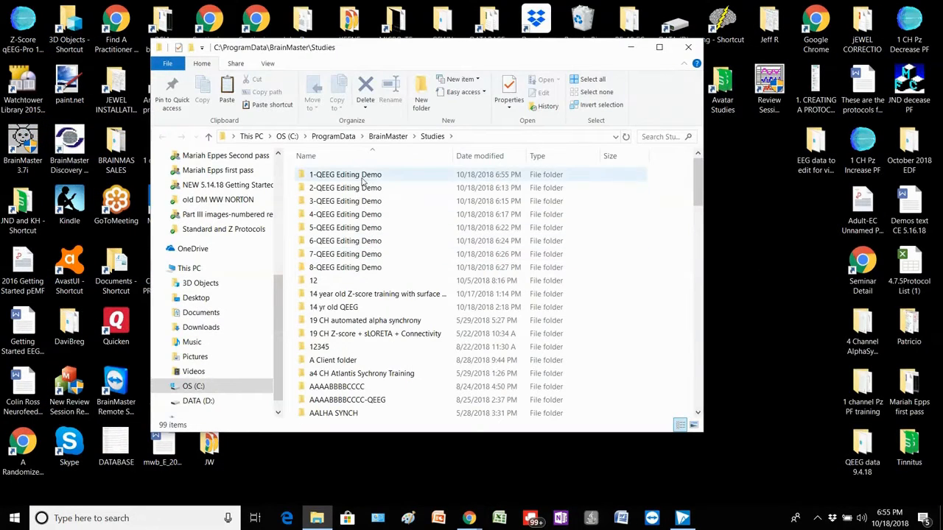
double_click(362, 177)
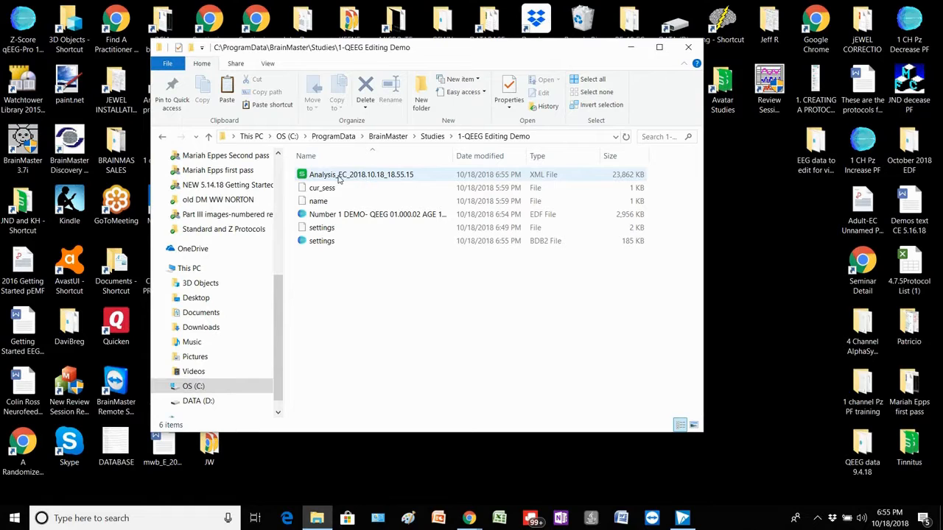
left_click(339, 179)
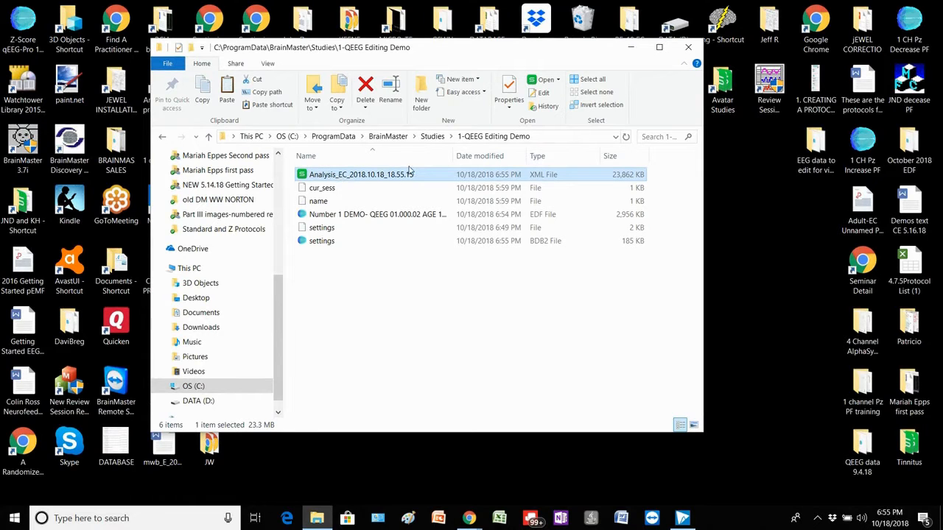